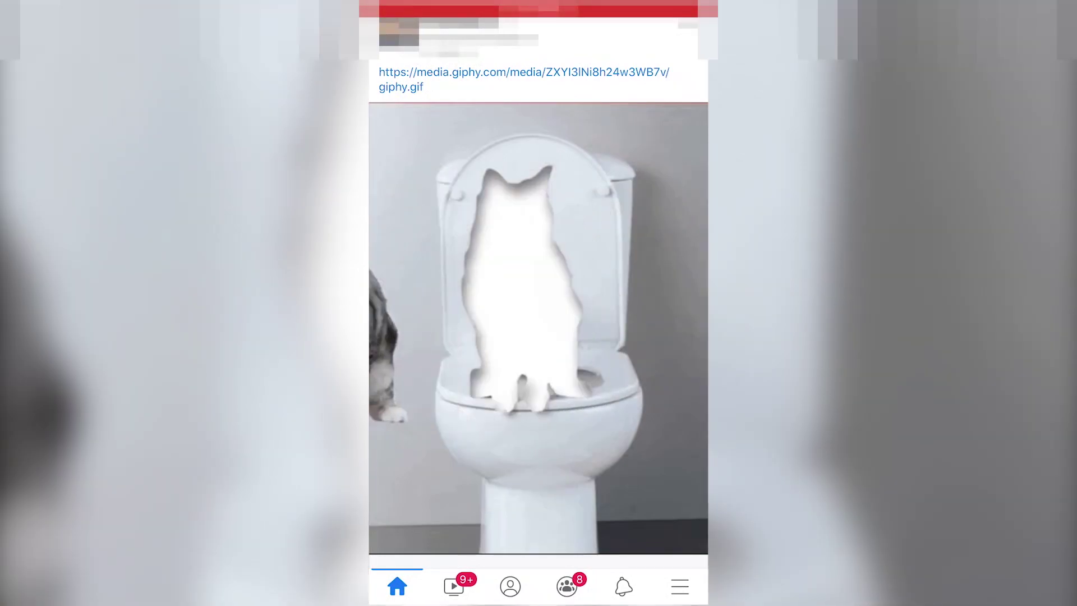
scroll(538, 308, "down", 1)
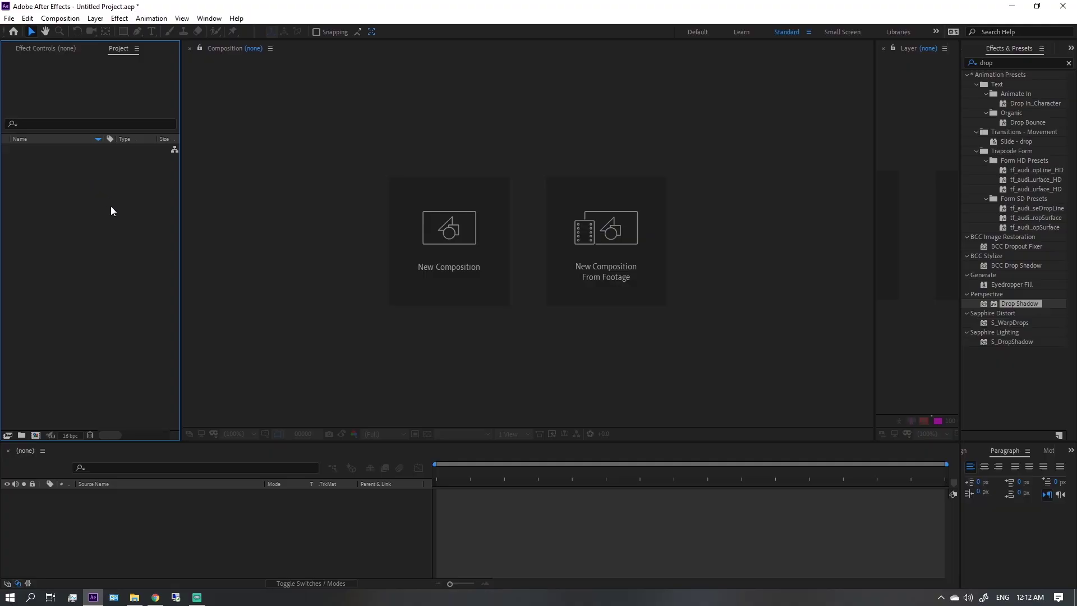
Step: Import toilet2.jpg from the GifForFacebook folder into the project and create a new composition from it
left_click(136, 597)
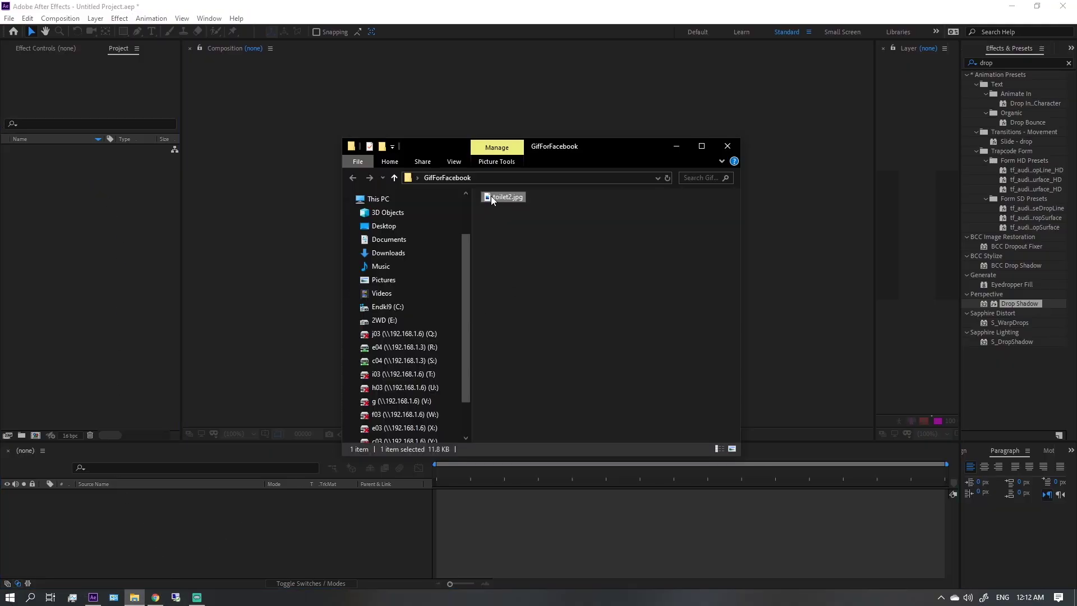
left_click_drag(491, 197, 70, 284)
left_click_drag(31, 150, 44, 425)
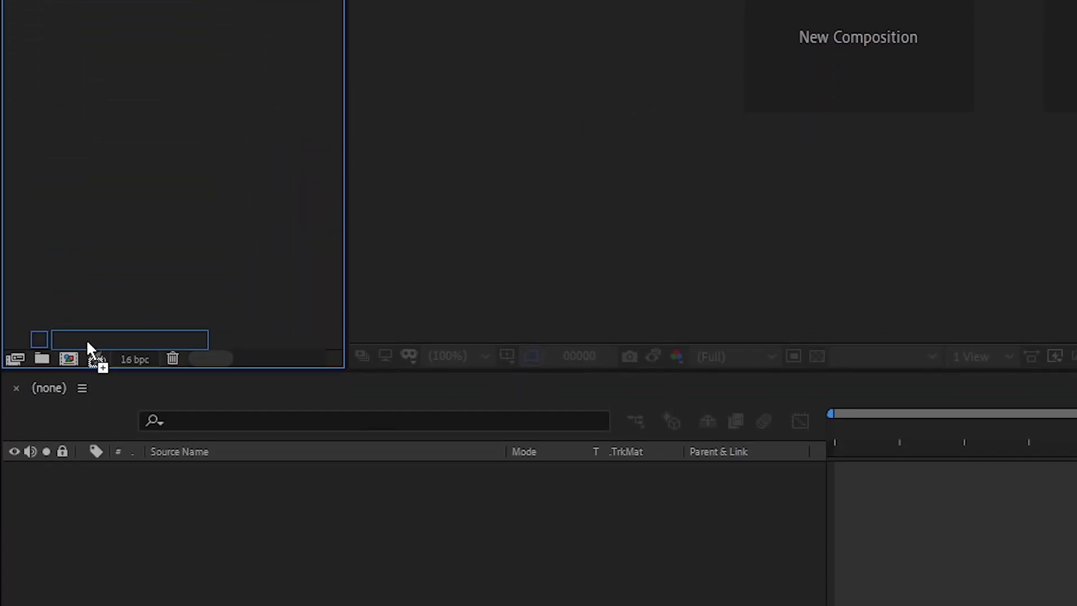
left_click_drag(87, 342, 68, 359)
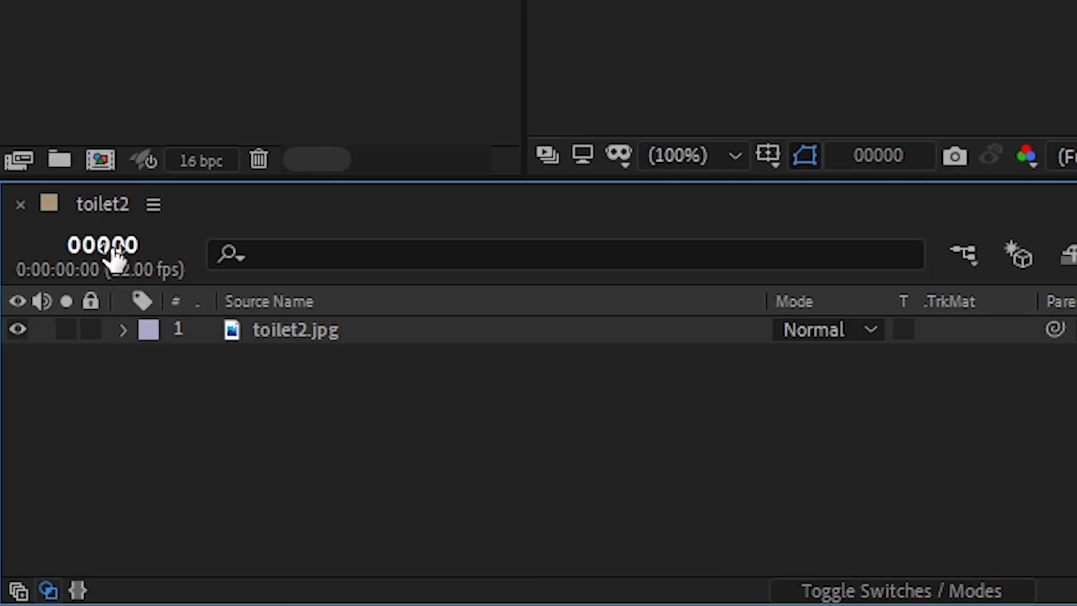
Step: Switch the timeline's current-time display style to frame numbers
left_click(41, 468, "ctrl")
left_click(126, 264, "ctrl")
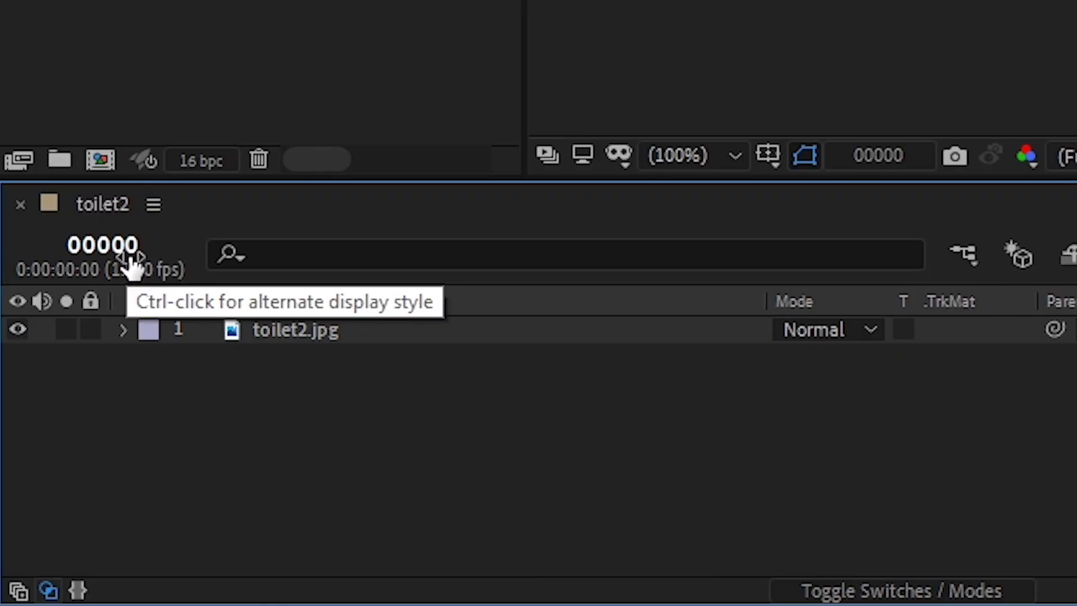
left_click(127, 264, "ctrl")
left_click(128, 265, "ctrl")
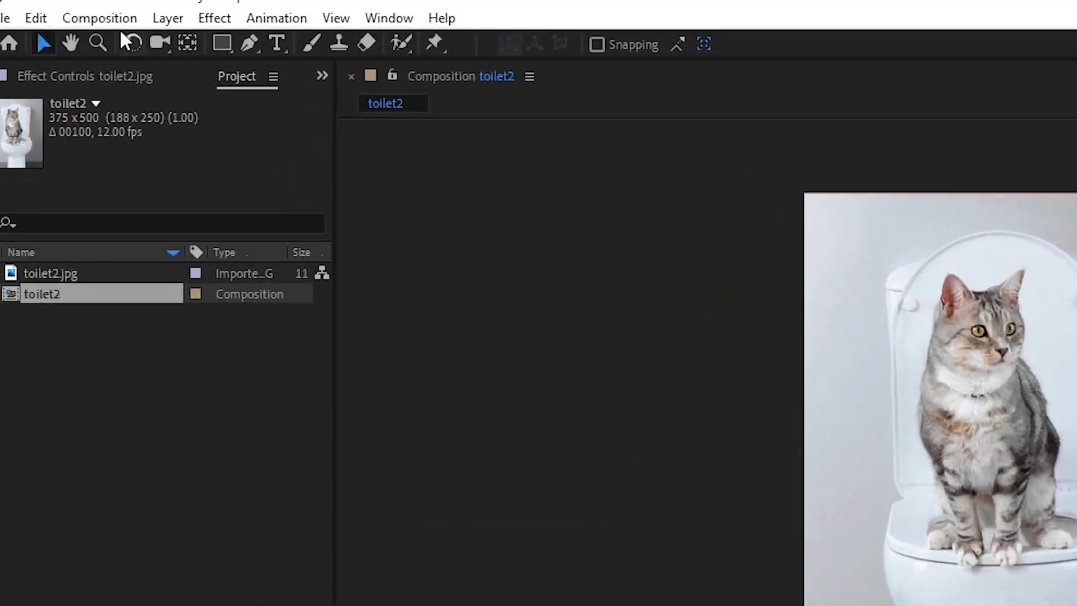
Step: Set the toilet2 composition's duration to 100 frames in the composition settings
left_click(138, 20)
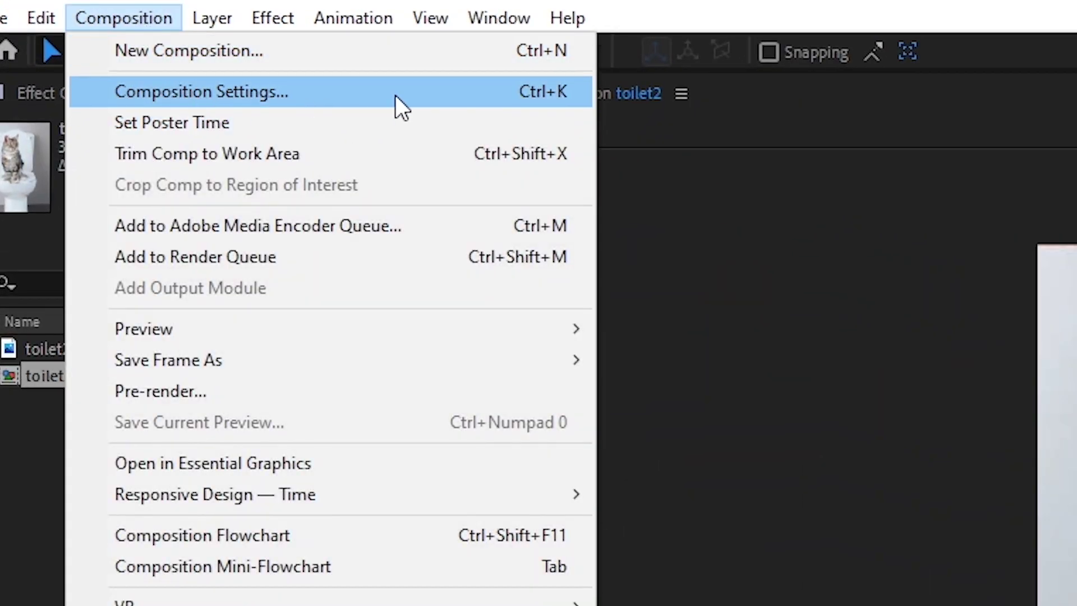
left_click(395, 94)
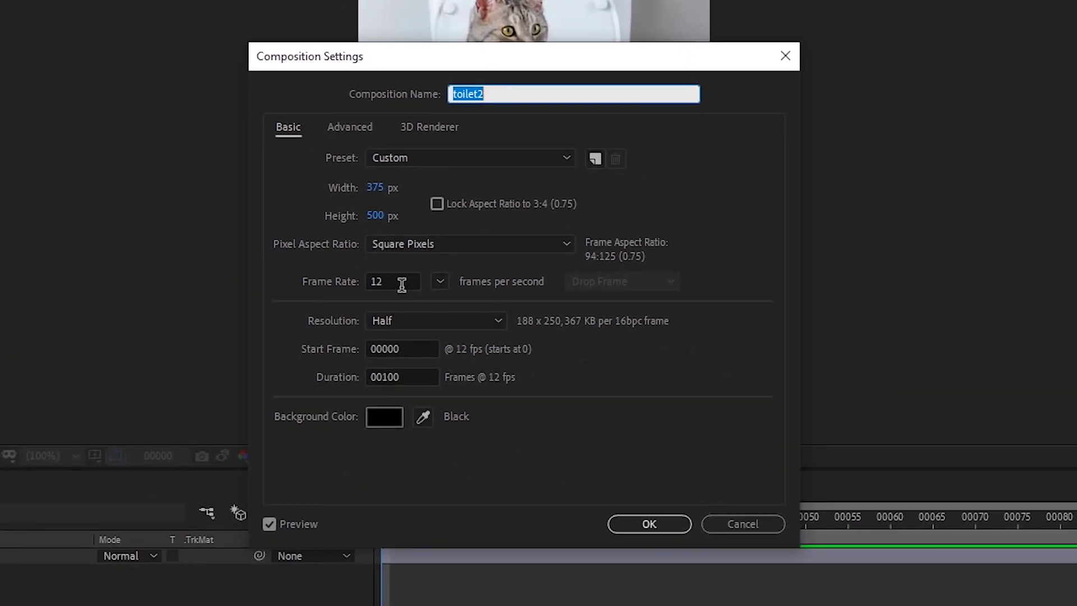
left_click(415, 305)
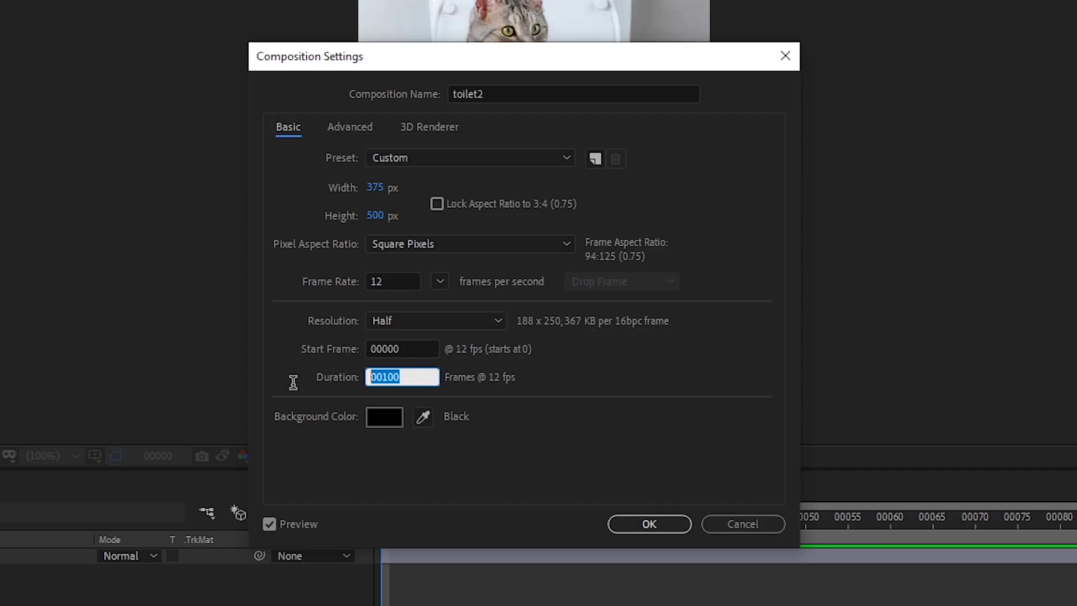
type("100")
left_click(666, 524)
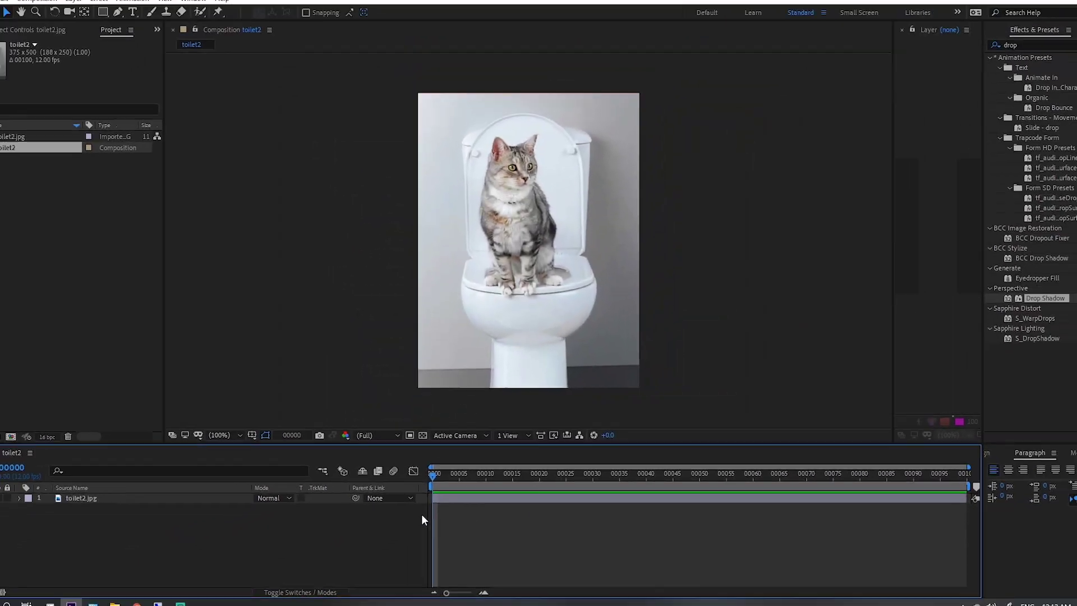
Step: Add a white 375 x 500 px solid named White Solid 1 above the image layer and hide it
left_click(193, 495)
right_click(185, 526)
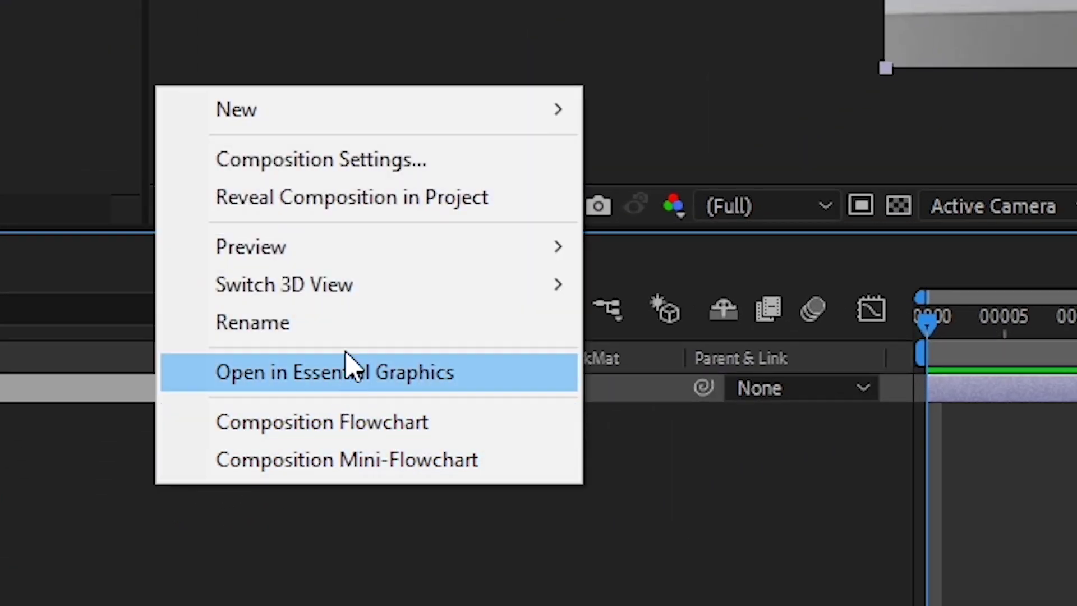
mouse_move(385, 125)
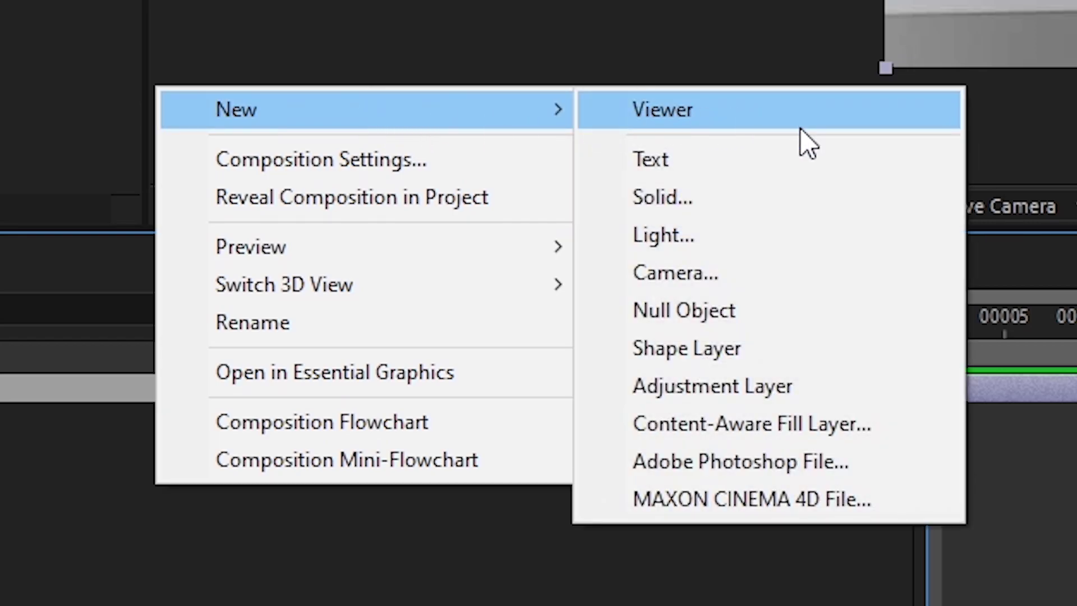
left_click(802, 211)
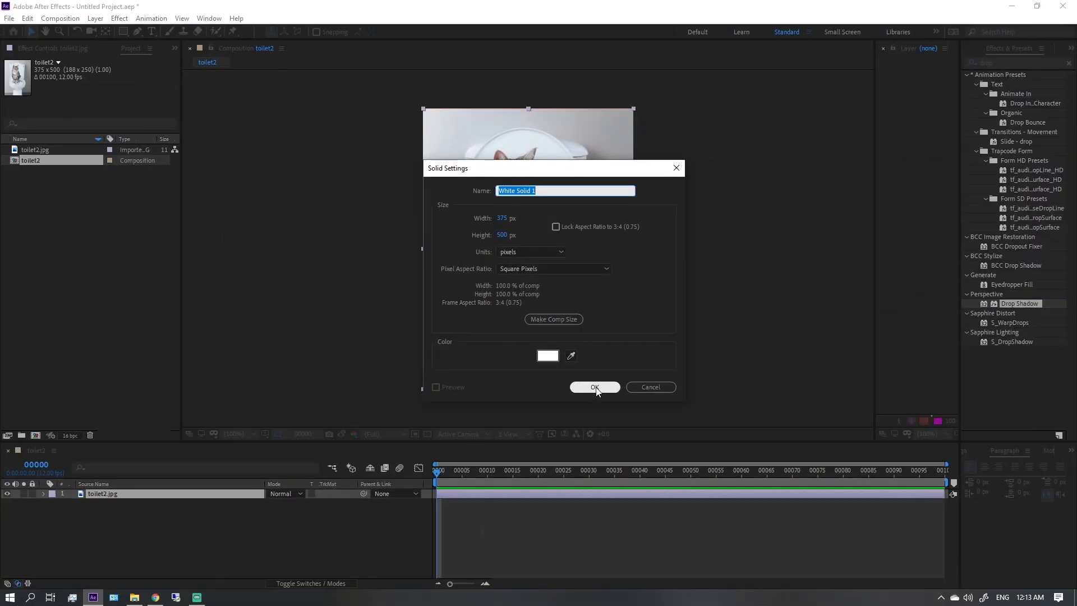
left_click(595, 387)
left_click(6, 494)
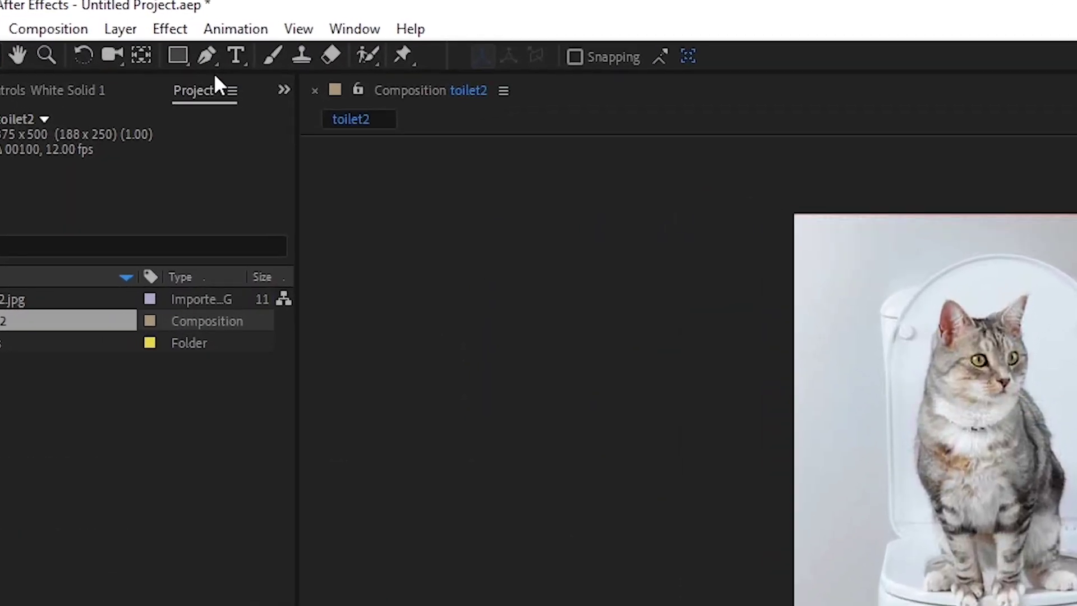
Step: Start a Pen tool mask on the white solid at the cat's front paws and trace around the paws on the image's left side
left_click(136, 32)
left_click_drag(518, 231, 513, 250)
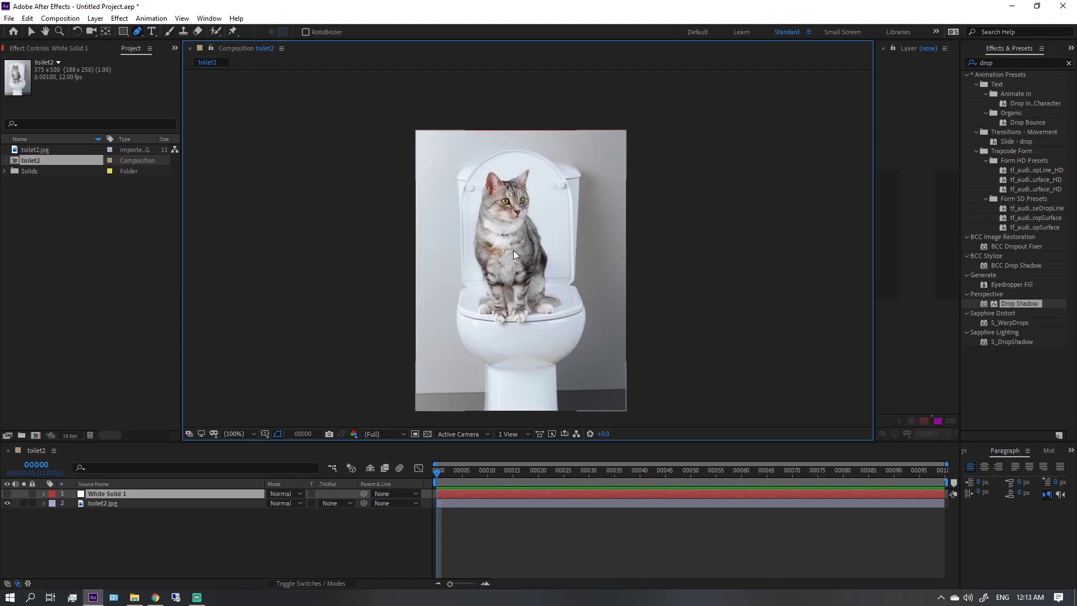
scroll(513, 250, "up", 2)
left_click_drag(438, 340, 446, 228)
left_click_drag(437, 401, 466, 274)
scroll(453, 312, "up", 1)
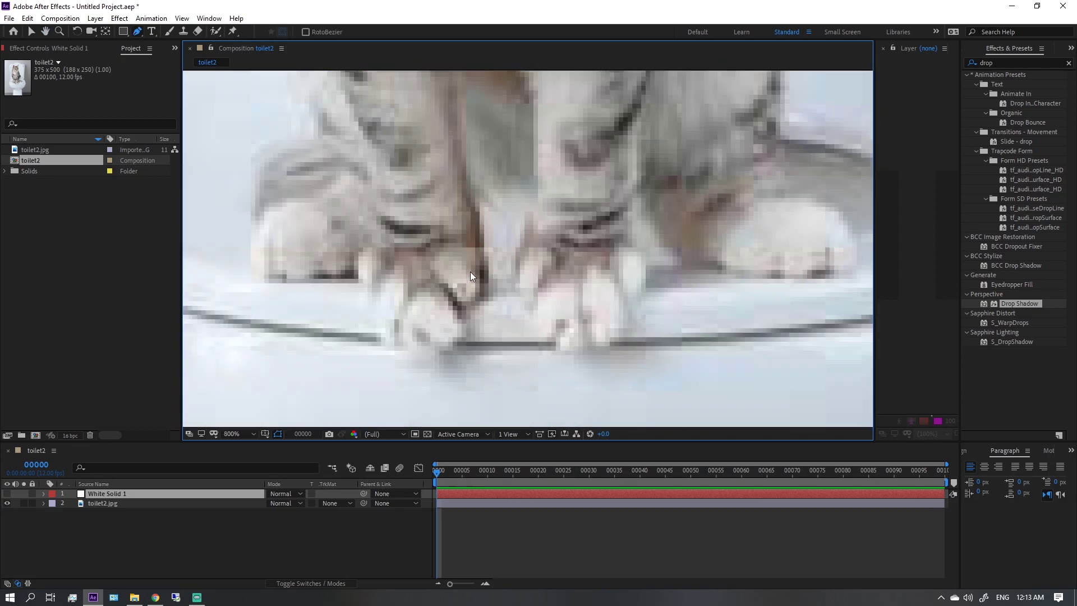
left_click_drag(452, 313, 479, 297)
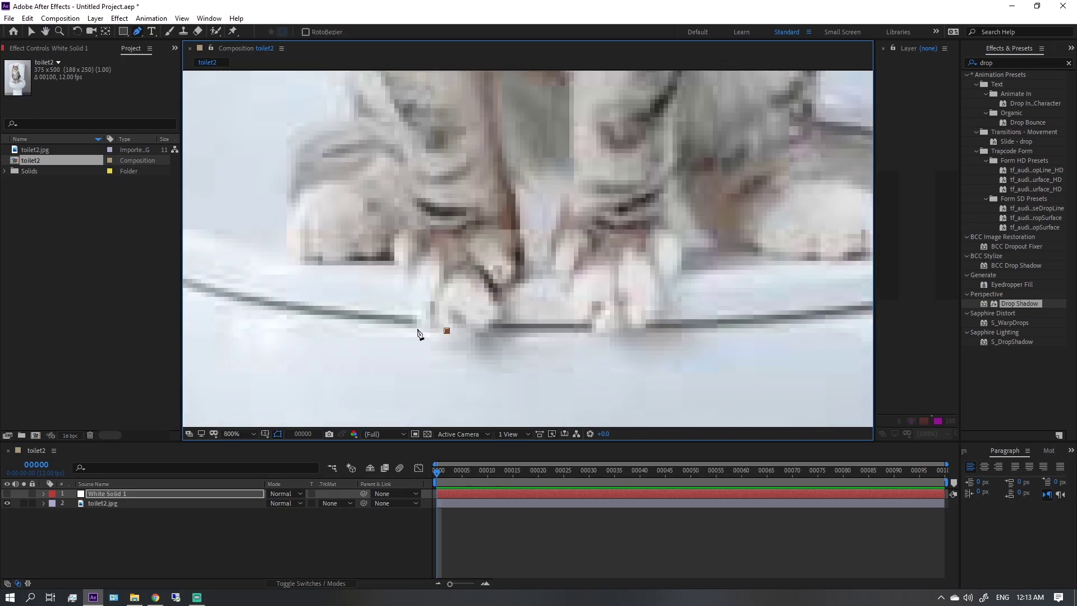
left_click_drag(405, 299, 403, 291)
left_click(396, 262)
left_click(293, 264)
left_click(289, 210)
Step: Continue the mask path up the left edge of the cat's legs and body to the neck
left_click_drag(358, 125, 377, 245)
left_click(359, 203)
left_click_drag(341, 157, 369, 347)
left_click(328, 175)
left_click_drag(328, 175, 386, 425)
left_click(385, 258)
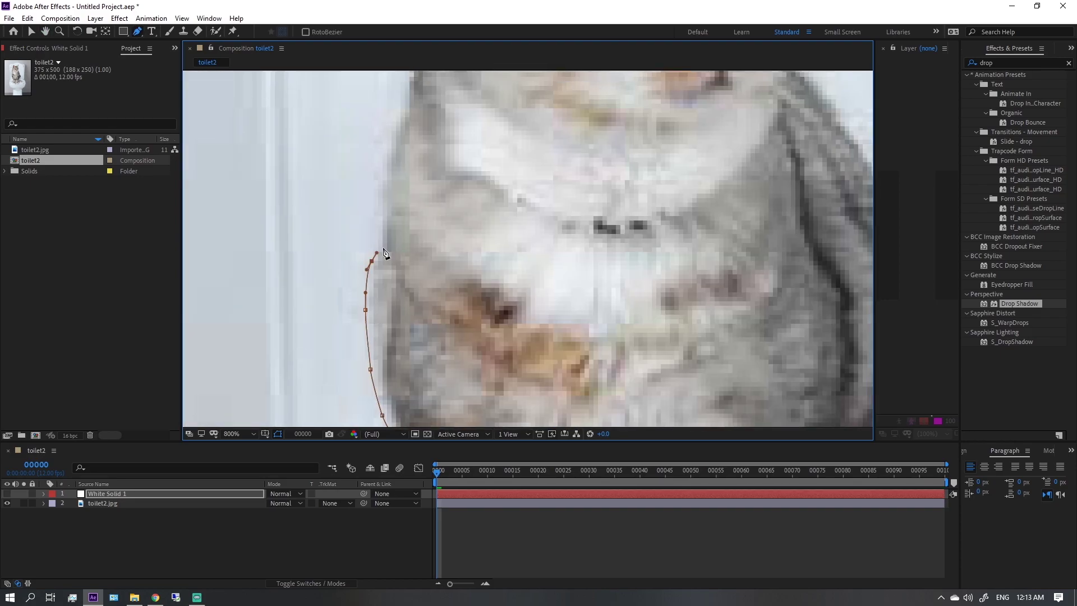
left_click_drag(384, 257, 380, 385)
Step: Extend the mask path around the cat's head, following both ears and the top of the head
left_click(436, 120)
left_click_drag(437, 120, 402, 423)
left_click(408, 325)
left_click(414, 292)
left_click_drag(433, 266, 435, 261)
left_click(683, 211)
left_click(778, 148)
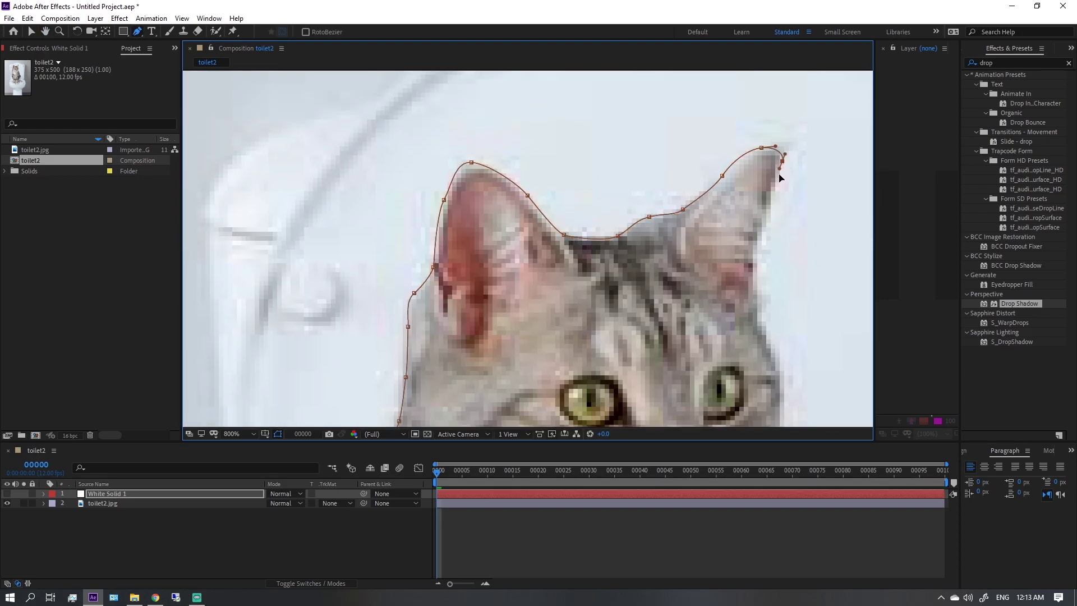
Step: Trace the mask path from the right ear down the right side of the cat's face and back
left_click_drag(779, 303, 617, 144)
left_click(615, 168)
left_click(624, 346)
left_click_drag(628, 359, 538, 221)
left_click_drag(629, 383, 579, 107)
left_click(582, 182)
left_click(634, 289)
left_click_drag(634, 337, 610, 163)
left_click(593, 267)
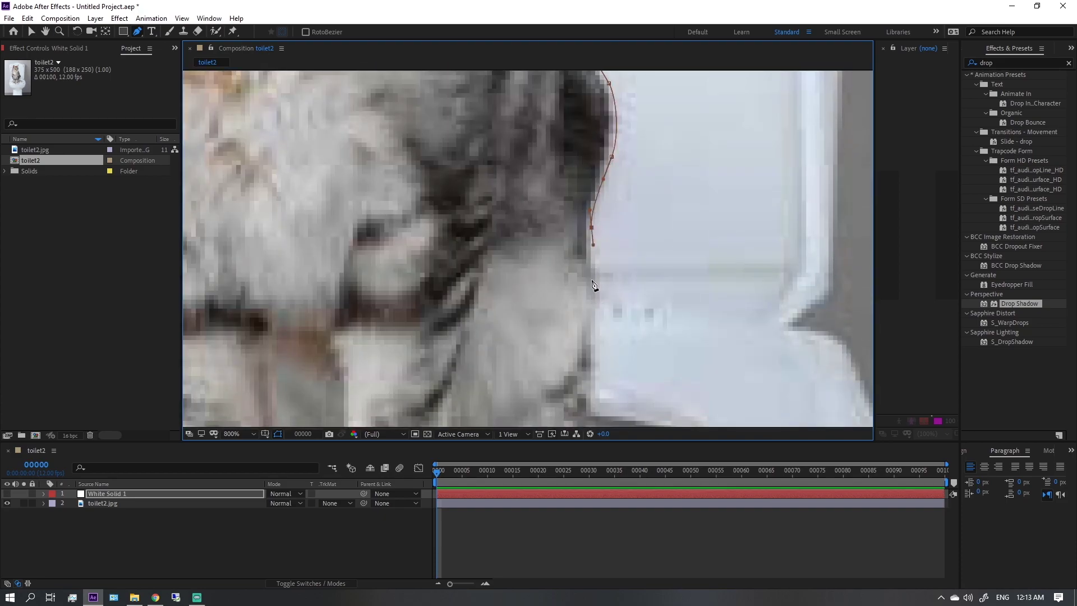
Step: Finish the mask around the cat's right hind leg and paws, closing the path at its starting point
left_click_drag(594, 291, 595, 122)
left_click(591, 247)
left_click(612, 269)
left_click(651, 288)
left_click(665, 335)
scroll(421, 294, "down", 5)
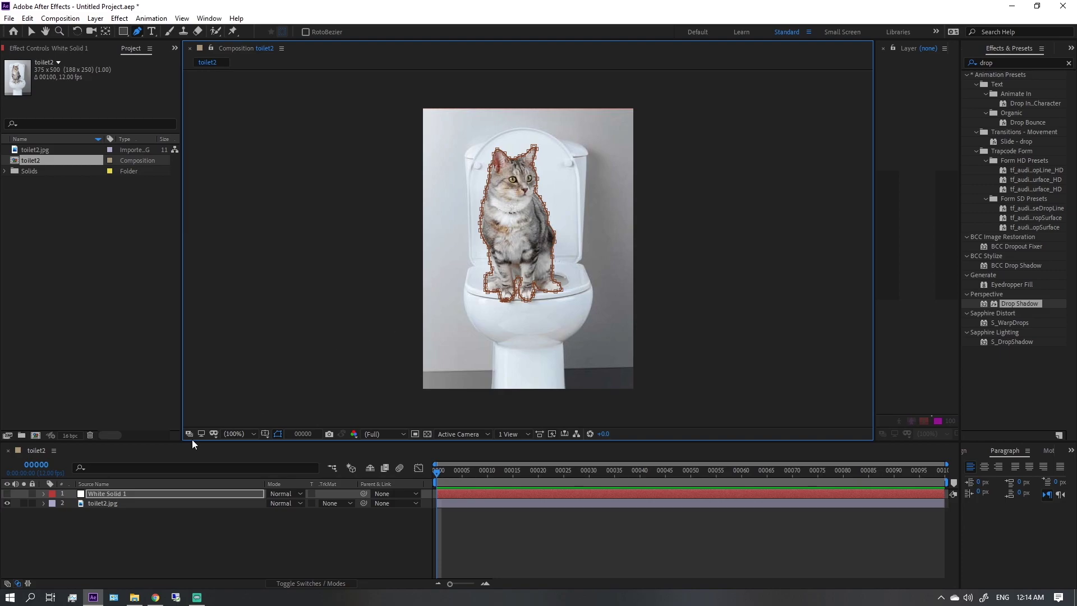
Step: Set the toilet2.jpg layer's track matte to Alpha Matte "White Solid 1"
left_click(141, 536)
left_click(170, 494)
left_click(240, 508)
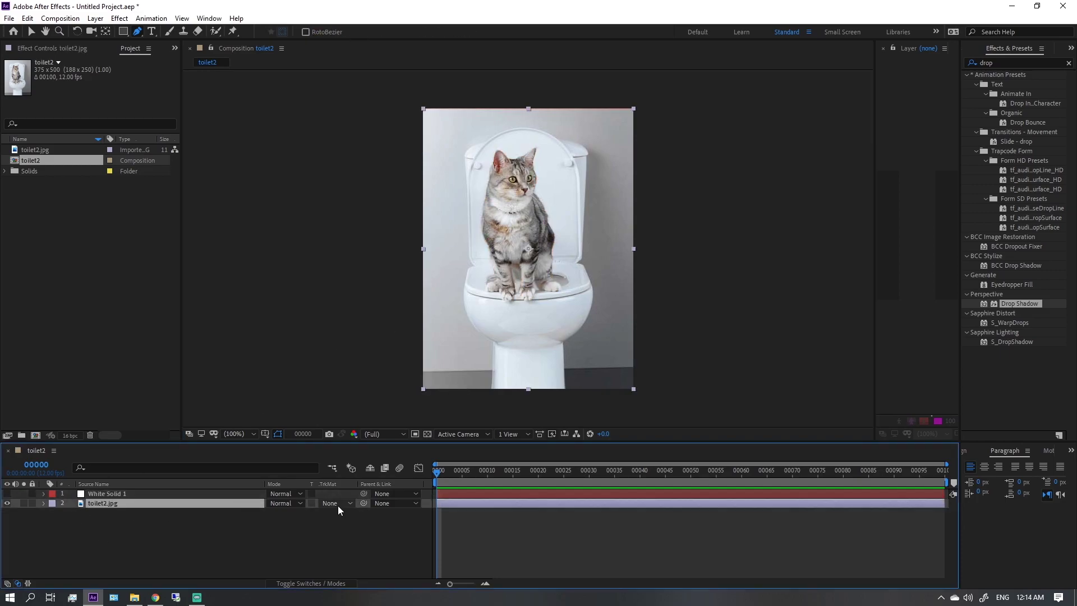
left_click(336, 503)
left_click(372, 529)
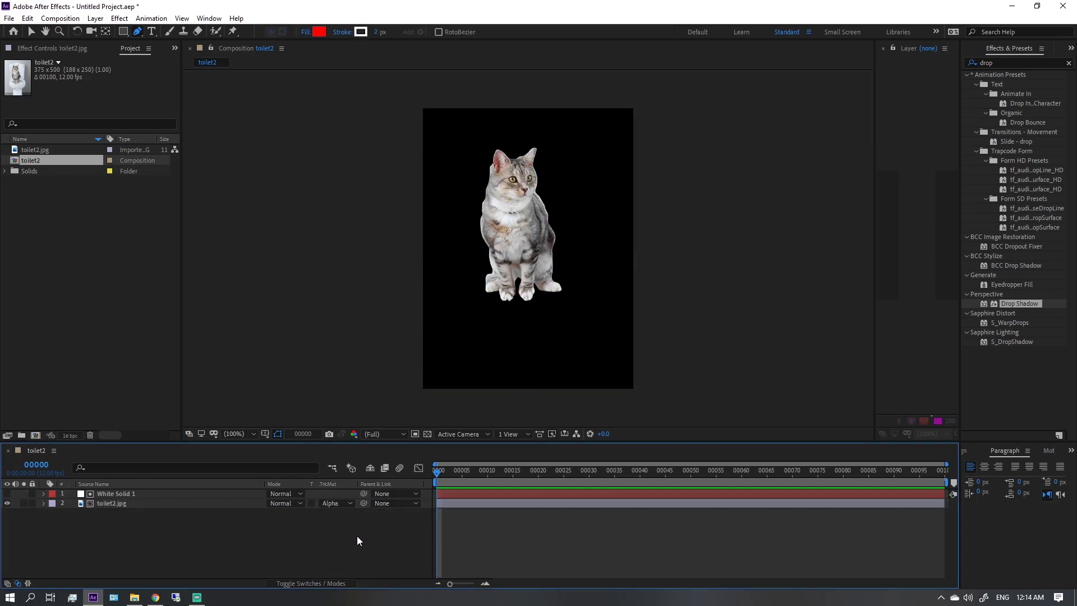
Step: Duplicate the White Solid 1 and toilet2.jpg layers together
left_click(159, 493)
left_click(162, 503, "shift")
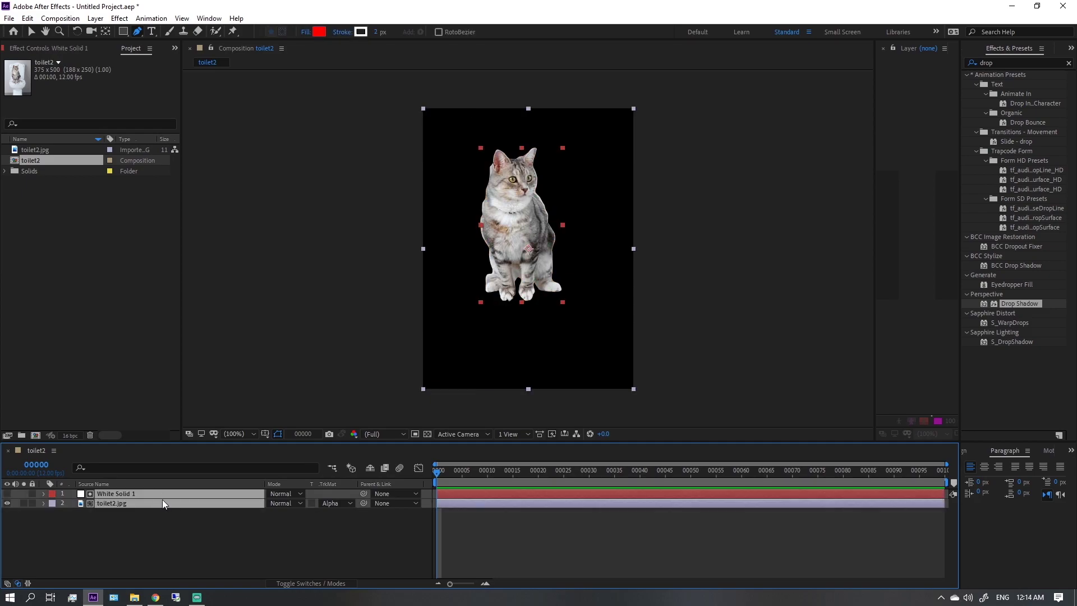
key("ctrl+d")
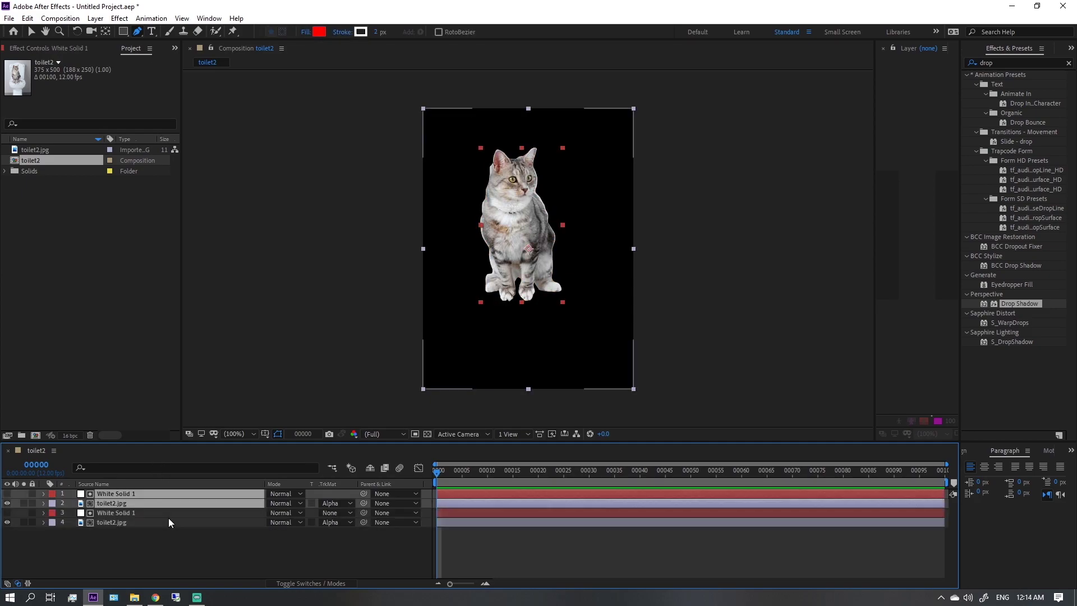
left_click(166, 534)
Step: Change the lower toilet2.jpg layer's track matte to Alpha Inverted Matte "White Solid 1"
left_click(163, 515)
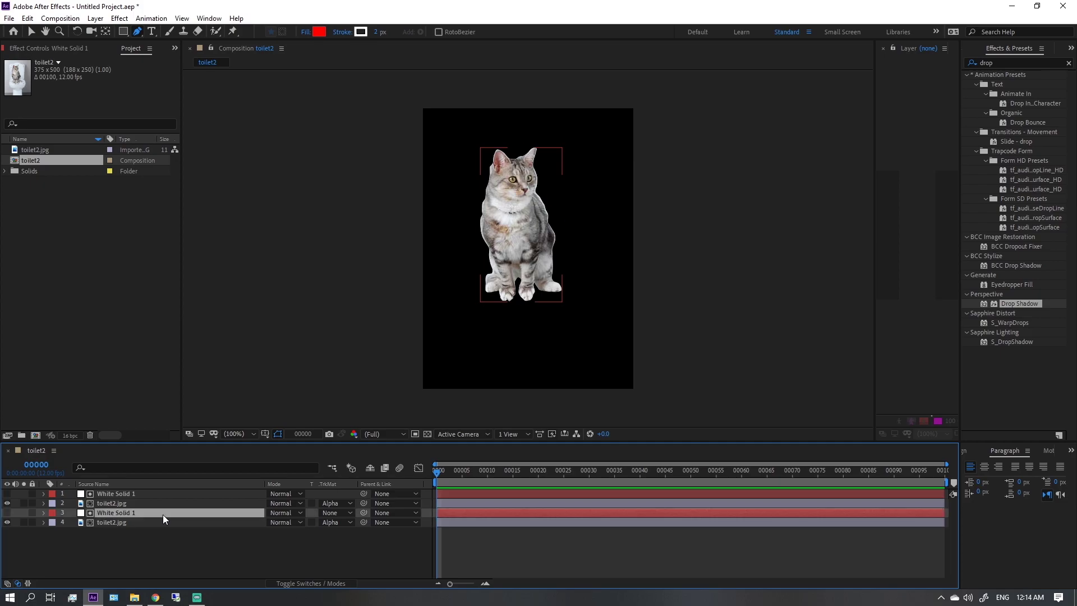
left_click(165, 523)
left_click(331, 524)
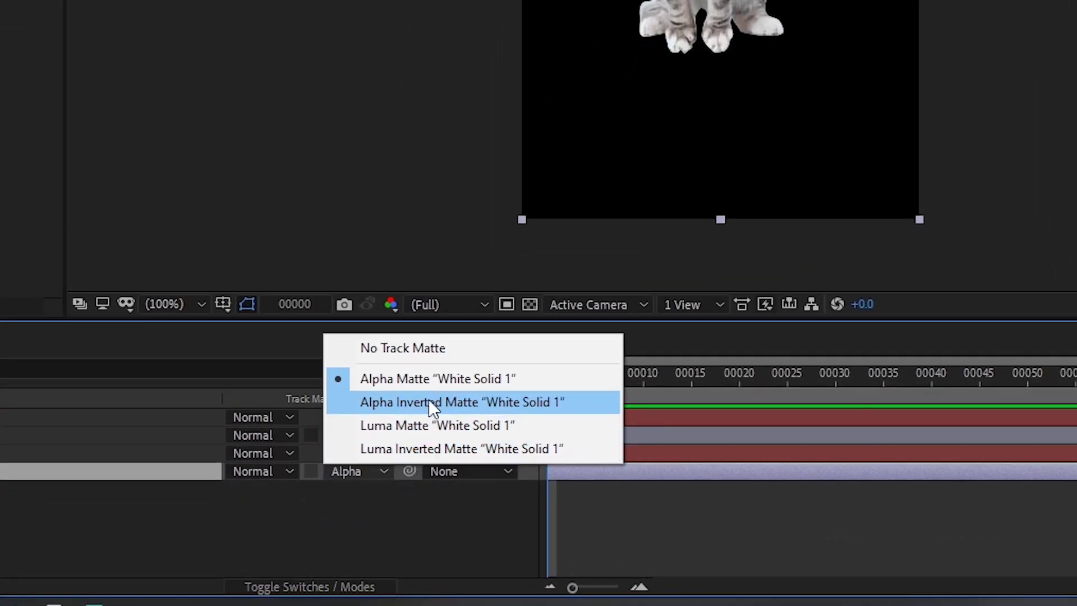
left_click(428, 402)
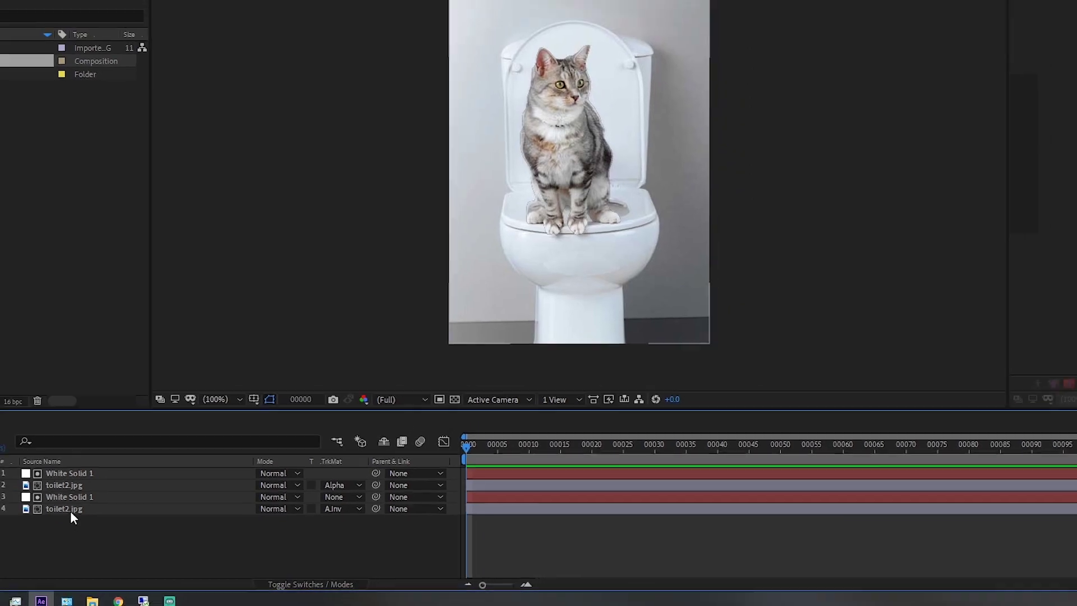
Step: Pre-compose the lower White Solid 1 and toilet2.jpg layers into a composition named BG
left_click(122, 512)
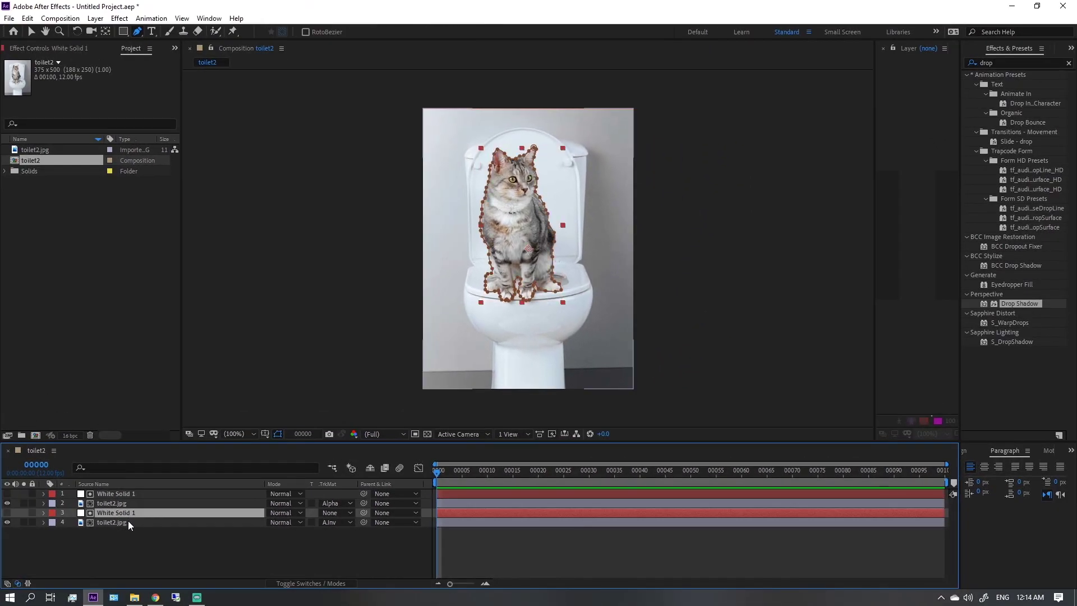
left_click(129, 520, "shift")
right_click(173, 520)
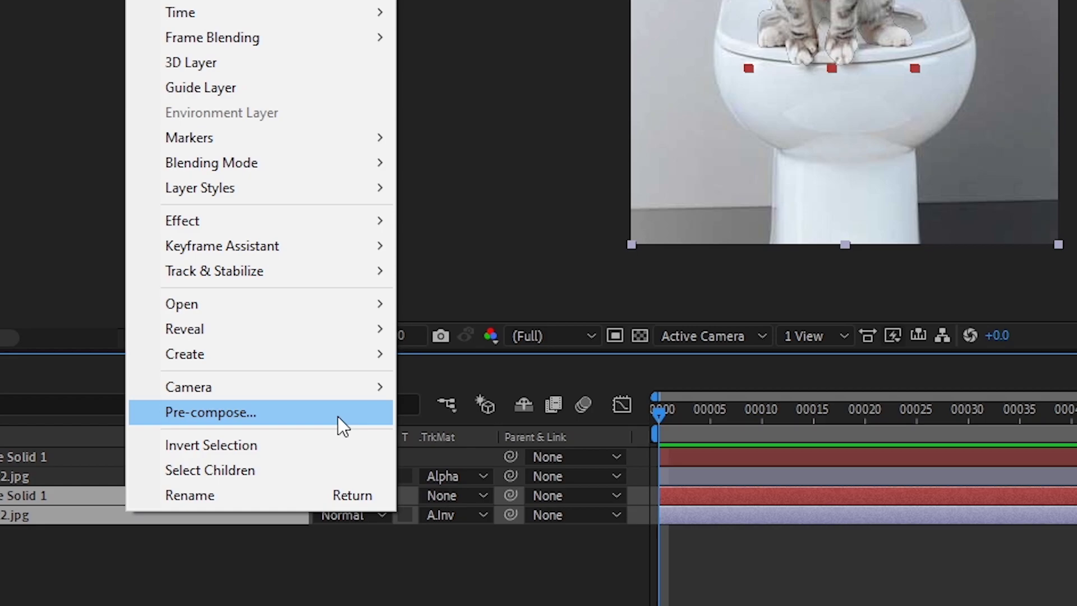
left_click(338, 414)
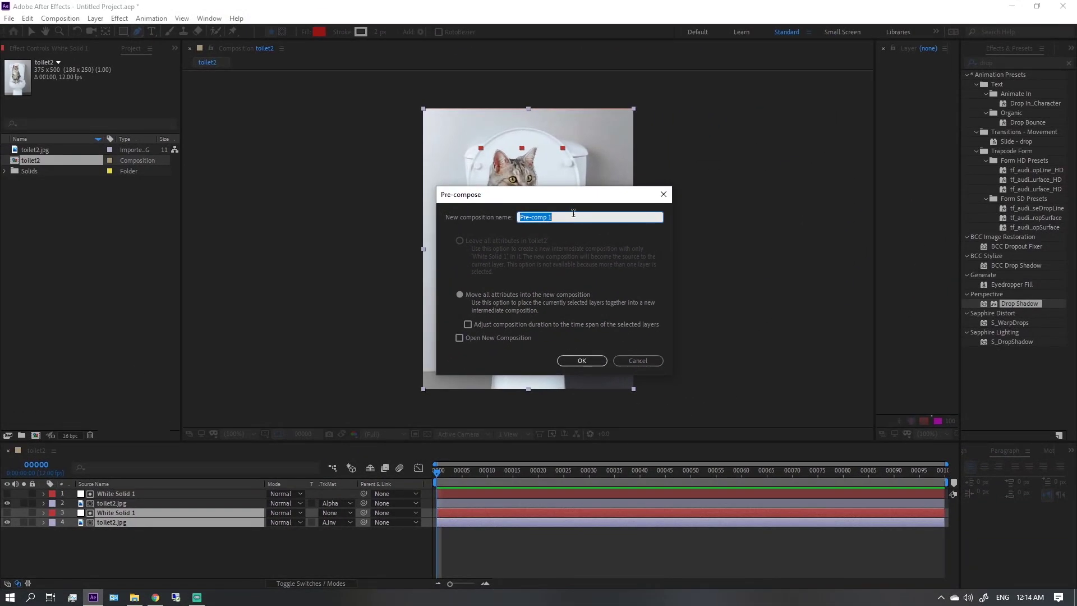
left_click(577, 363)
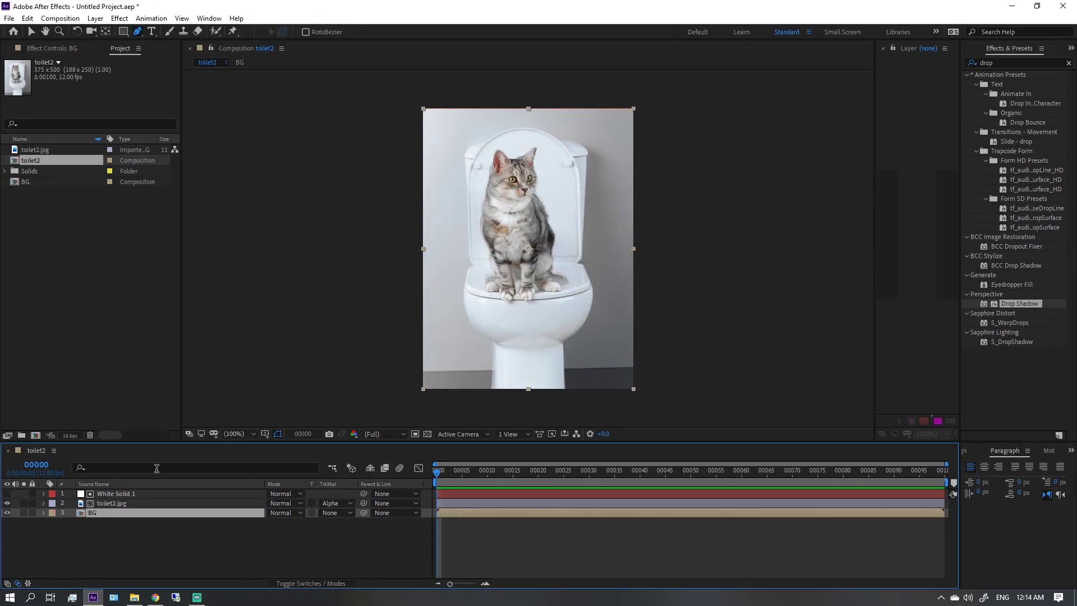
Step: Pre-compose the remaining White Solid 1 and toilet2.jpg layers into a composition named CAT
left_click(154, 496)
left_click(154, 503, "shift")
right_click(169, 504)
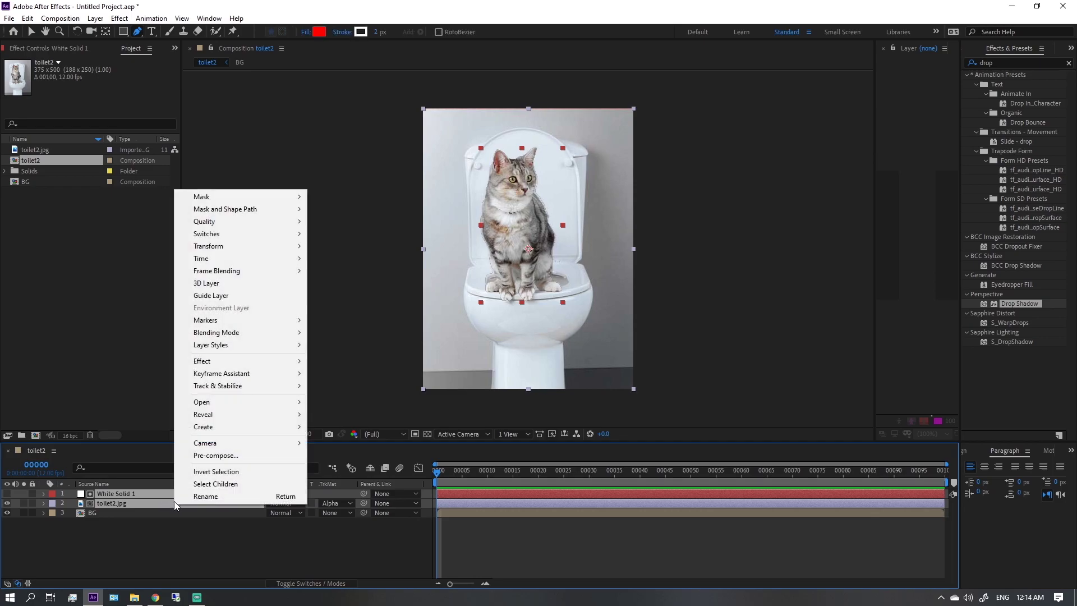
left_click(254, 457)
type("C")
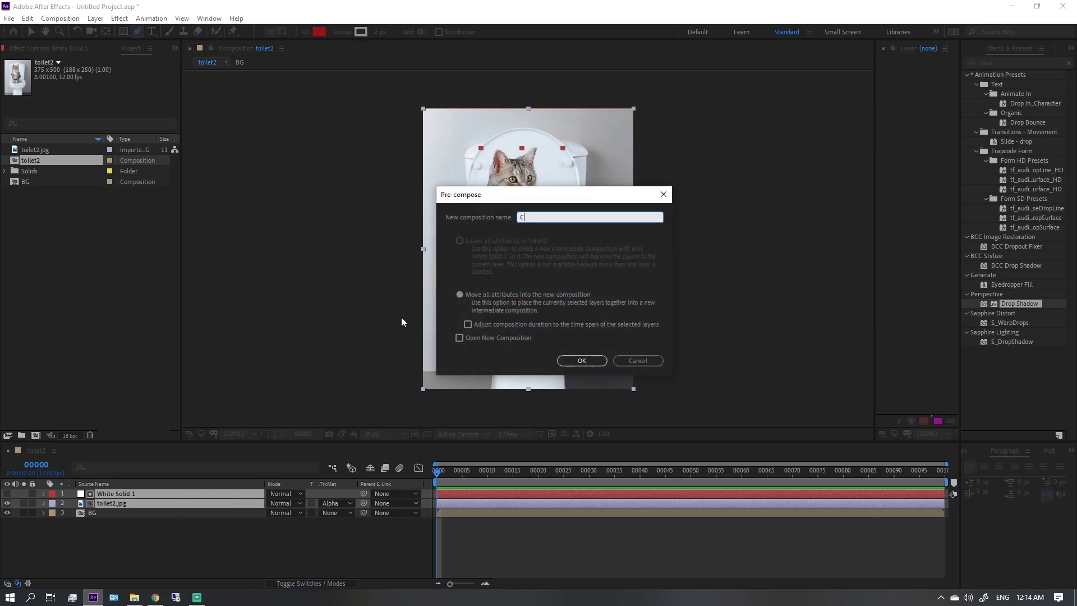
type("AT")
left_click(587, 360)
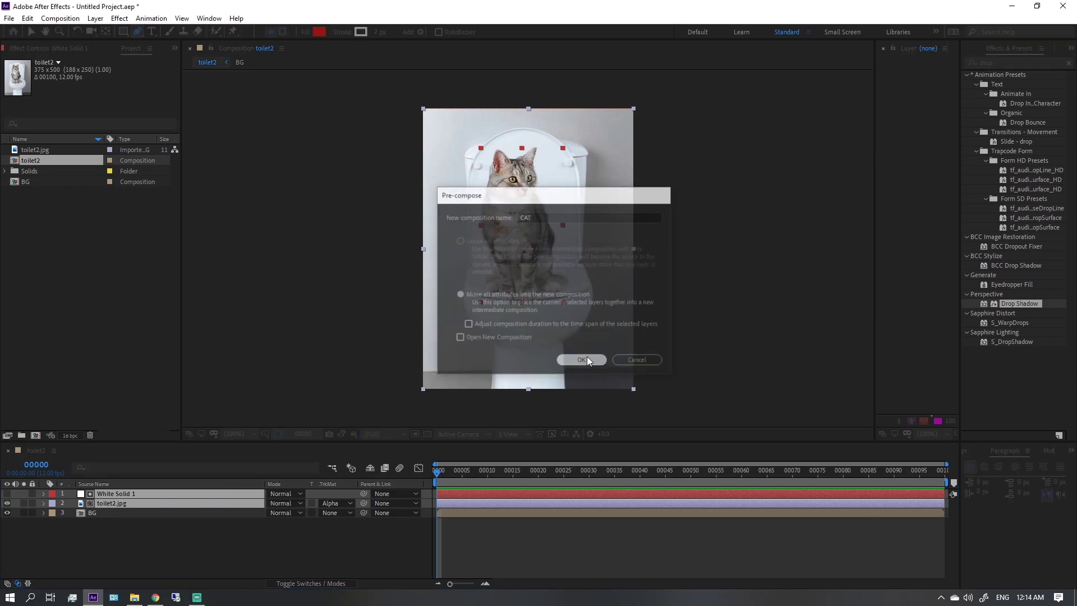
Step: Isolate the BG and CAT layers in turn to check the separated background and cat cutout
left_click(22, 504)
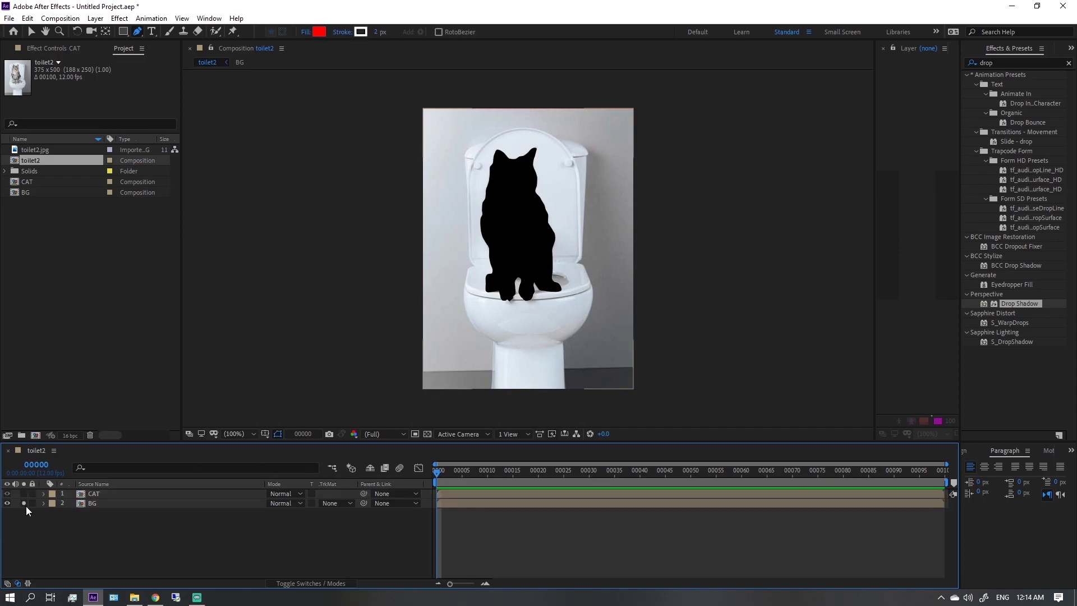
left_click(23, 494)
left_click(23, 503)
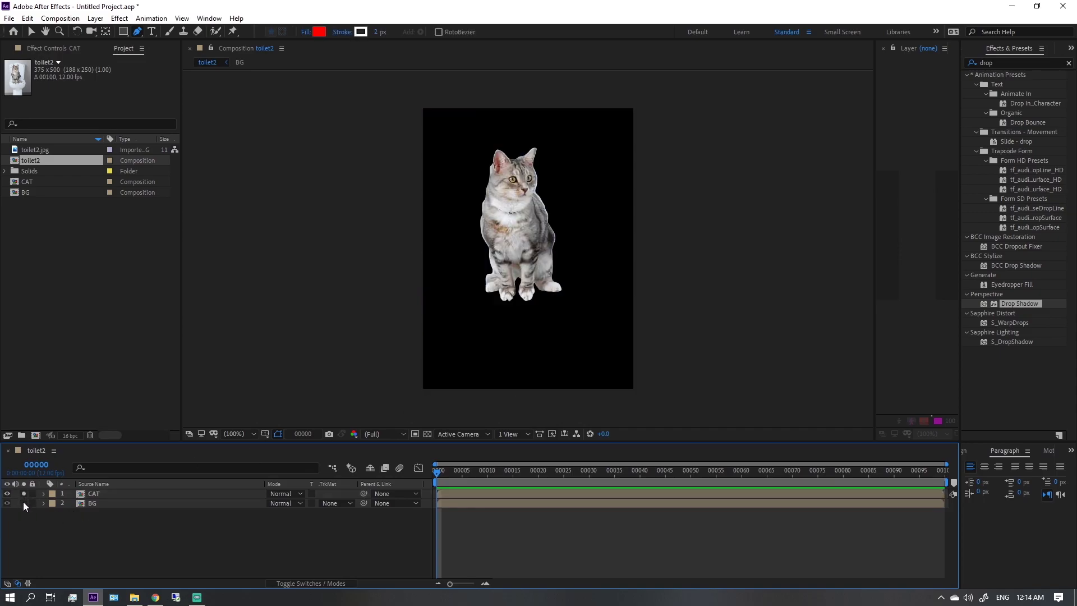
left_click(23, 502)
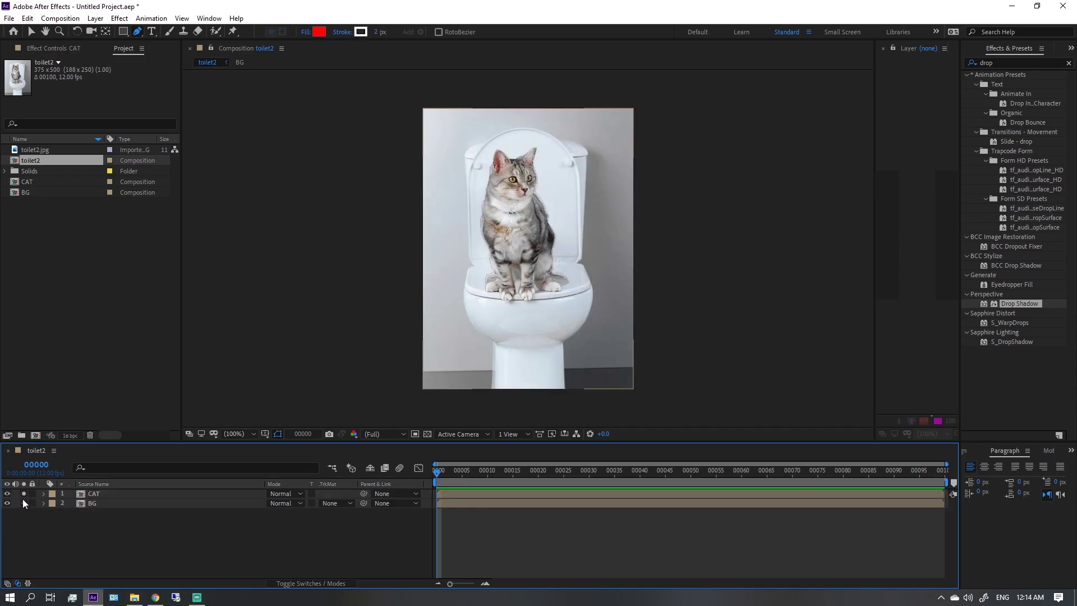
Step: Create a white solid of 375 × 500 px and place it beneath the BG layer
right_click(190, 520)
mouse_move(288, 401)
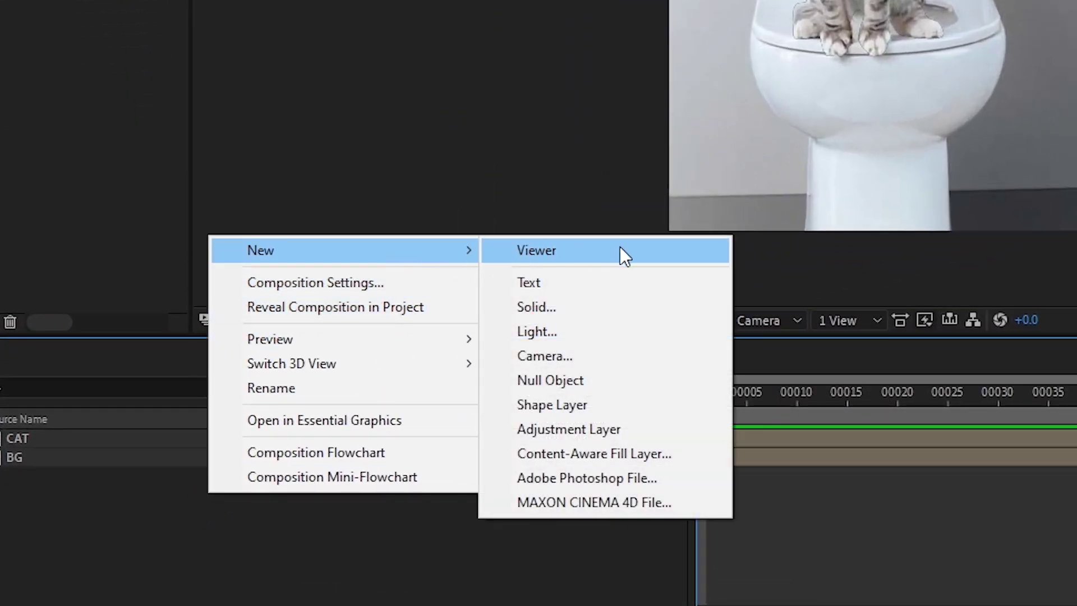
left_click(625, 307)
left_click(920, 166)
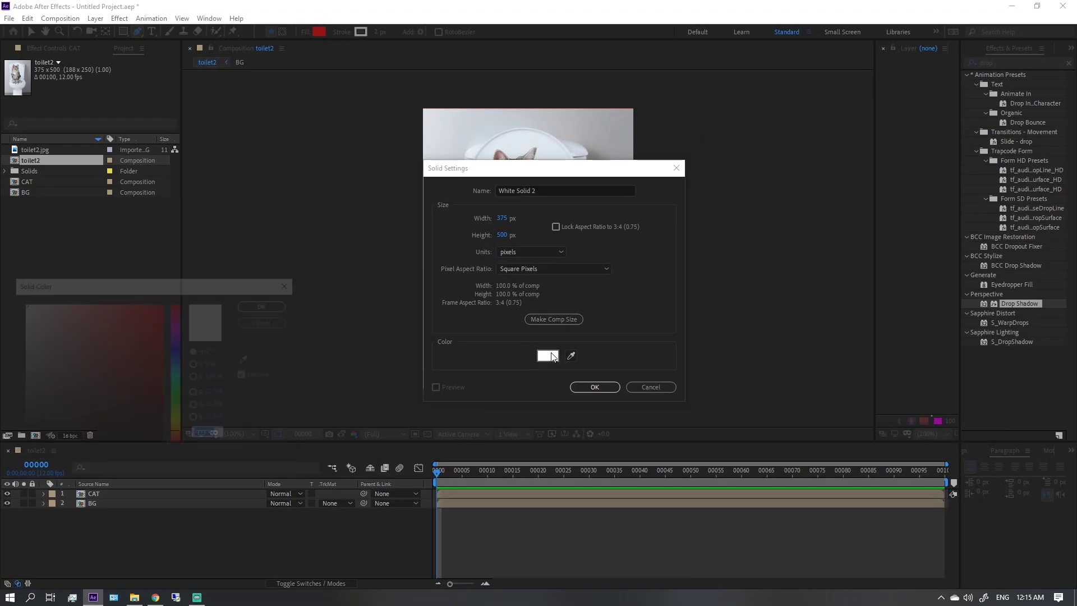
left_click(279, 307)
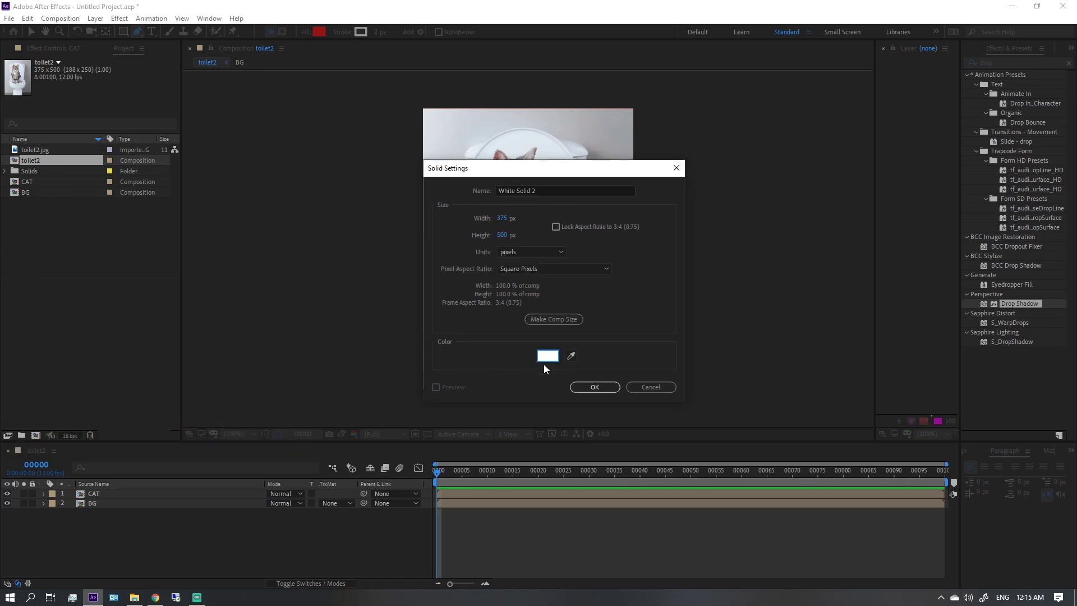
left_click(595, 387)
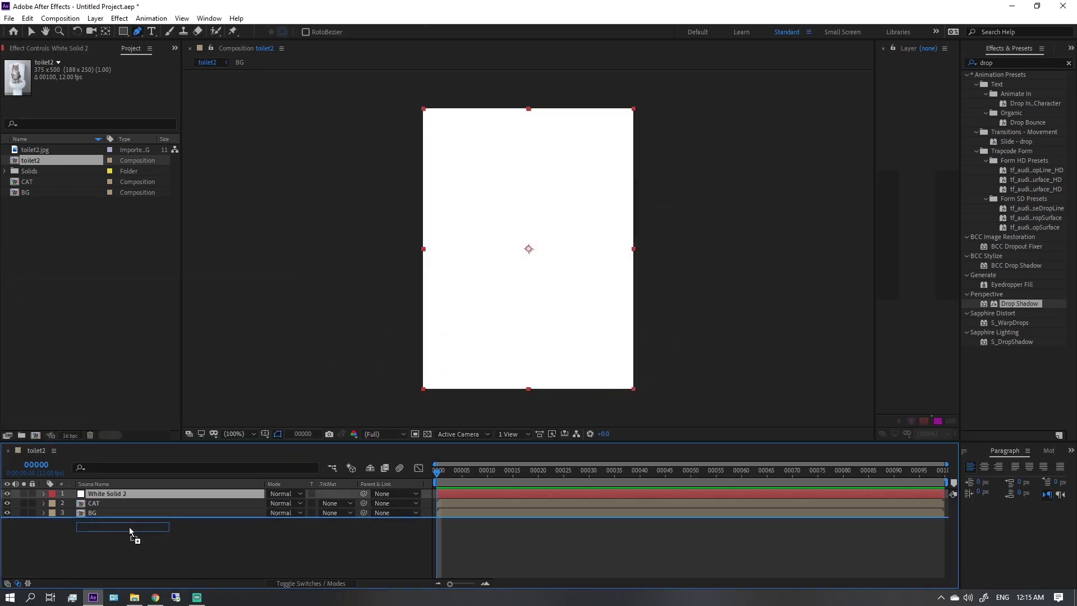
left_click_drag(129, 527, 130, 527)
Step: Hide the CAT layer and apply the Drop Shadow effect to the BG layer
left_click(156, 505)
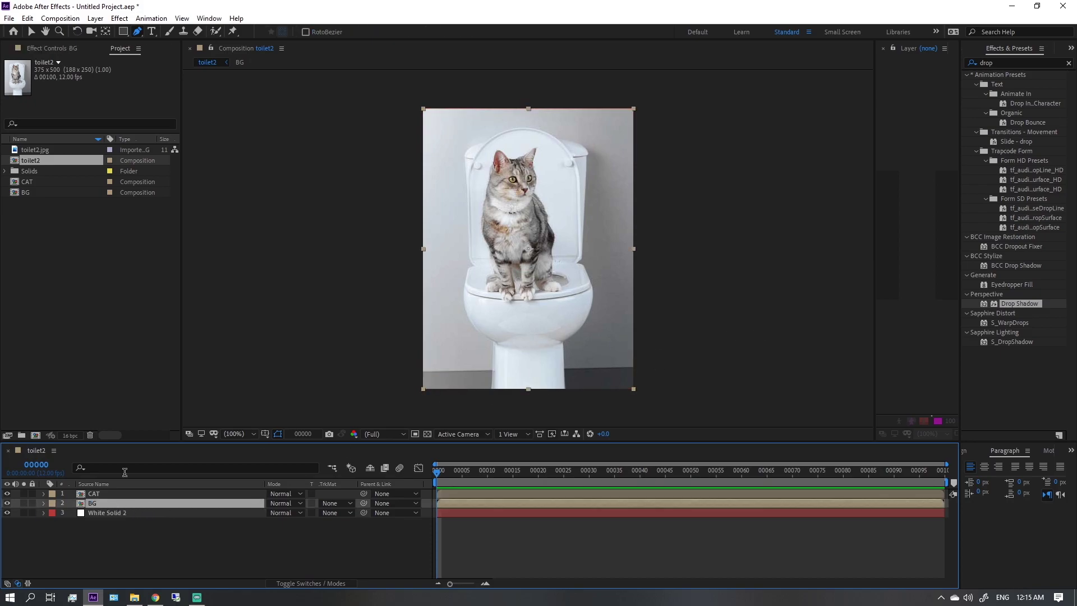
left_click(8, 494)
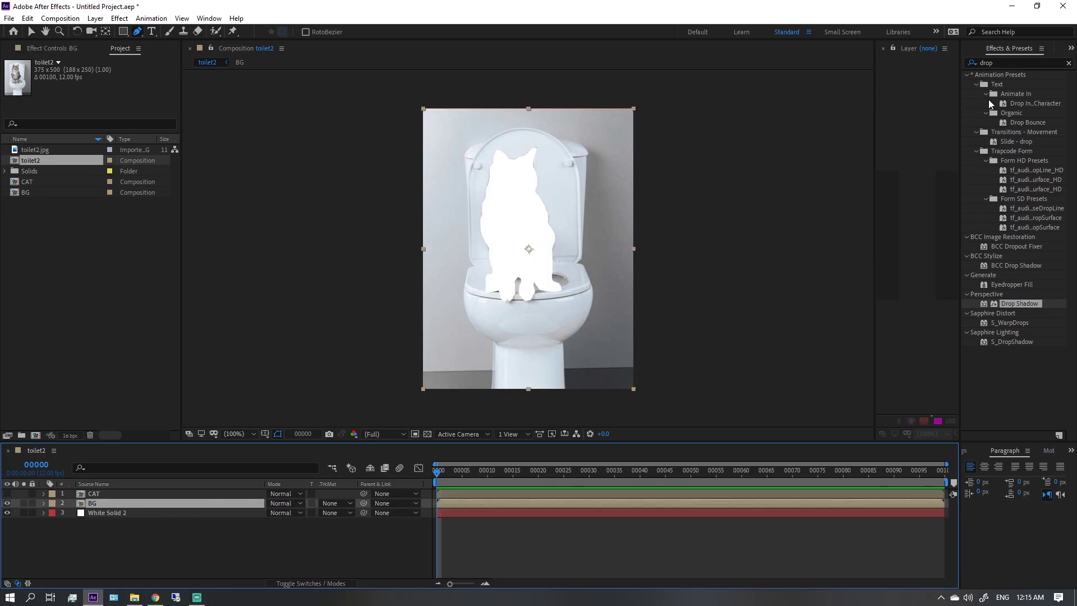
left_click(1011, 61)
type("dr")
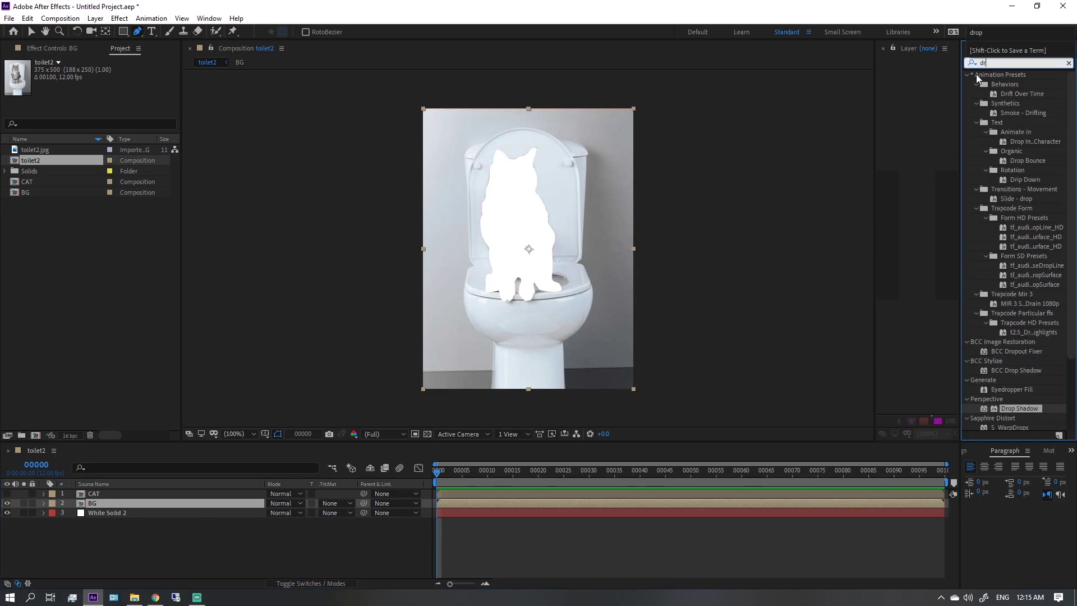
type("op")
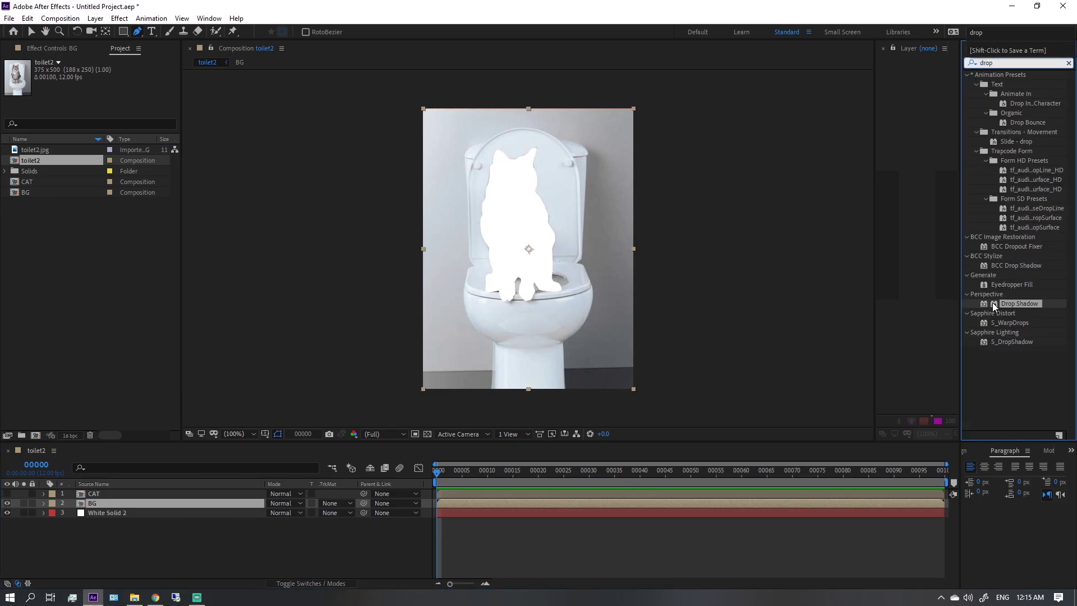
left_click_drag(991, 301, 164, 503)
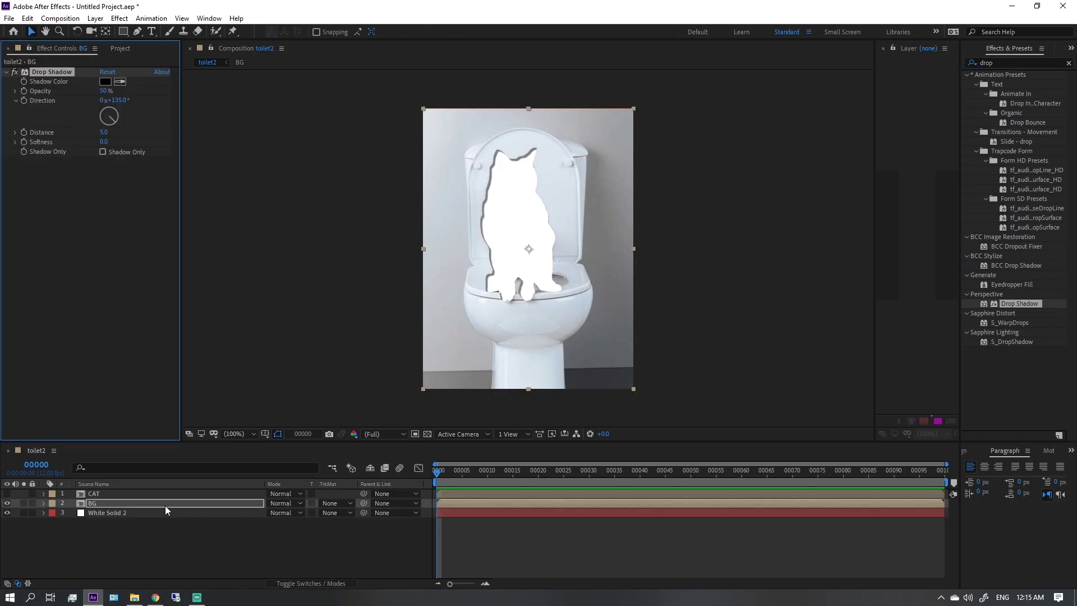
Step: Set the BG drop shadow to direction 162°, distance 11 and softness 31, and show the CAT layer again
mouse_move(103, 141)
left_mouse_down()
mouse_move(115, 141)
mouse_move(107, 133)
left_mouse_up()
left_click(167, 520)
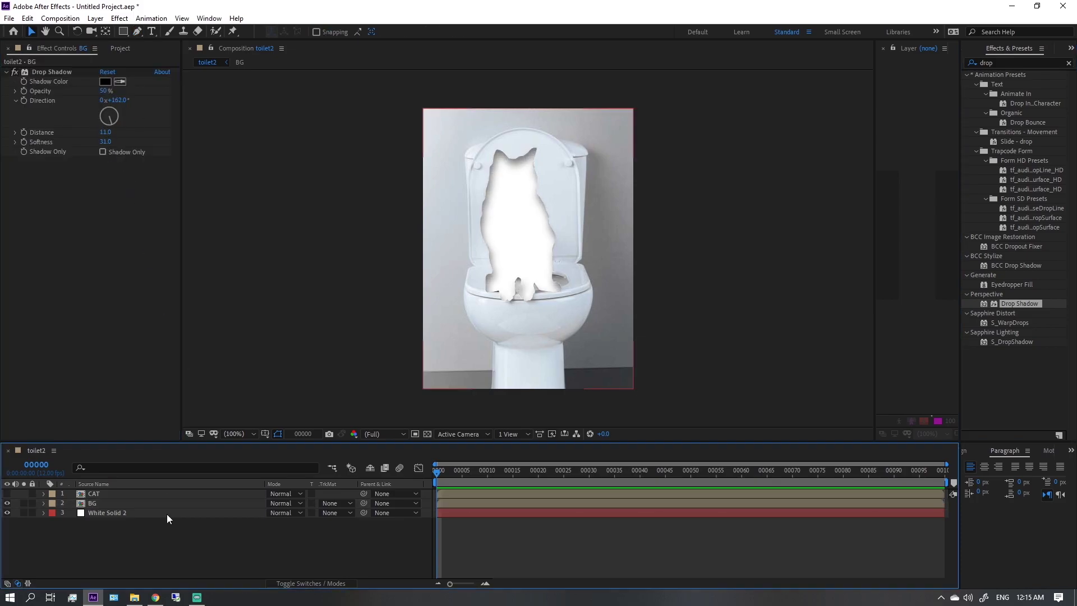
left_click(128, 494)
left_click(7, 494)
Step: Keyframe the CAT layer's position at frame 0, and at frame 5 slide the cat horizontally out past the image's left edge
key("Home")
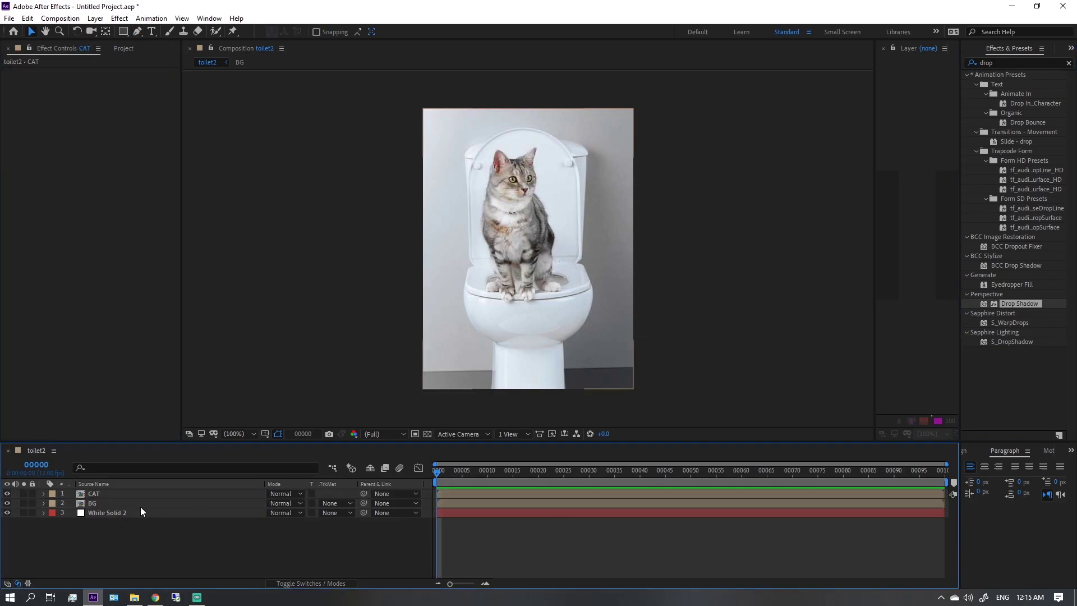
key("alt+shift+p")
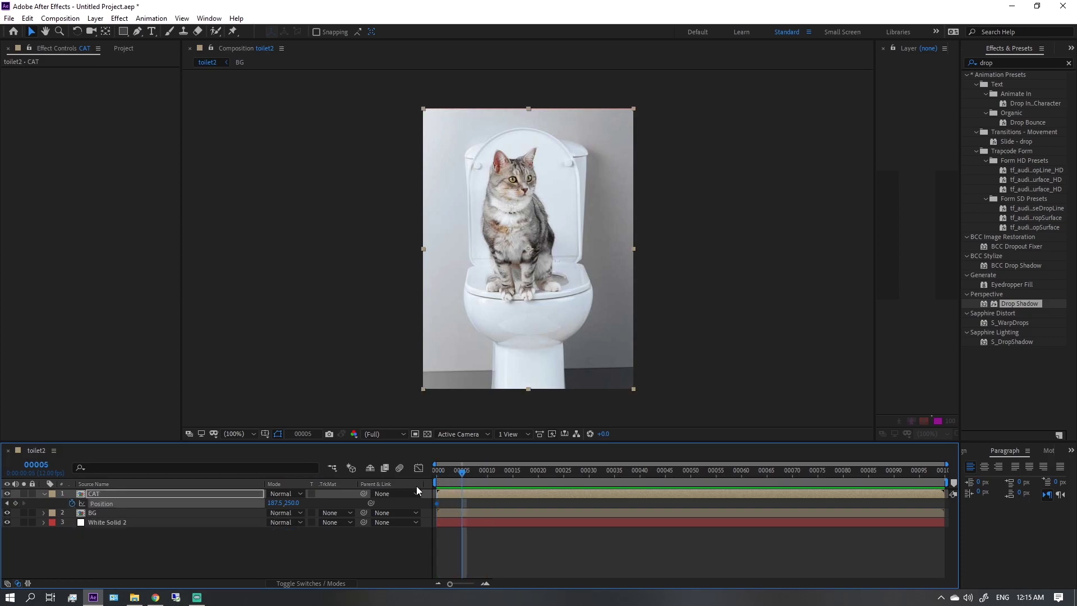
left_click_drag(269, 503, 147, 502)
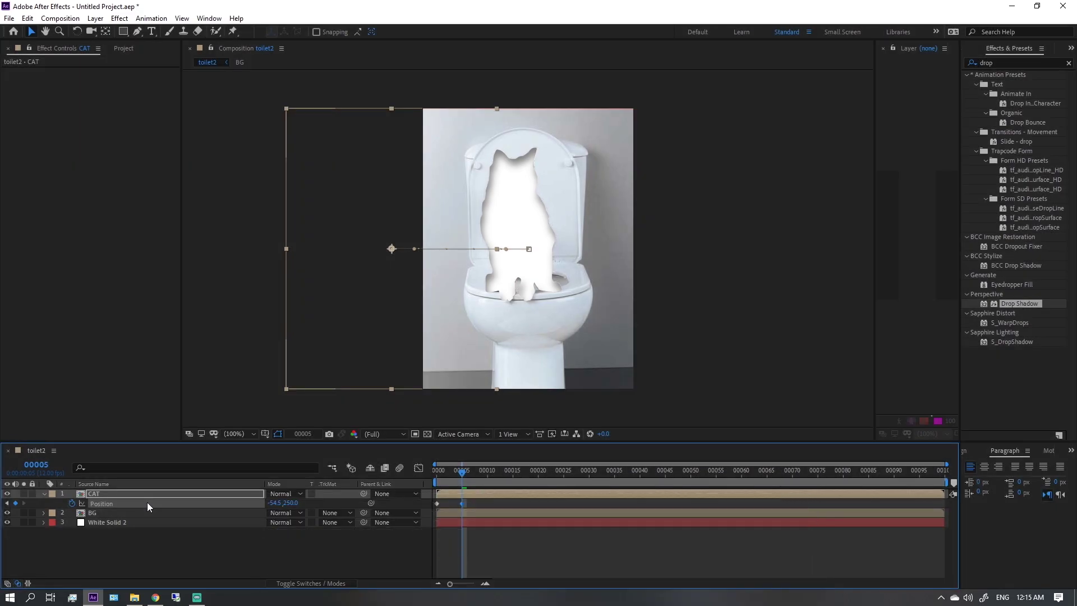
mouse_move(462, 471)
left_mouse_down()
mouse_move(426, 473)
mouse_move(462, 471)
left_mouse_up()
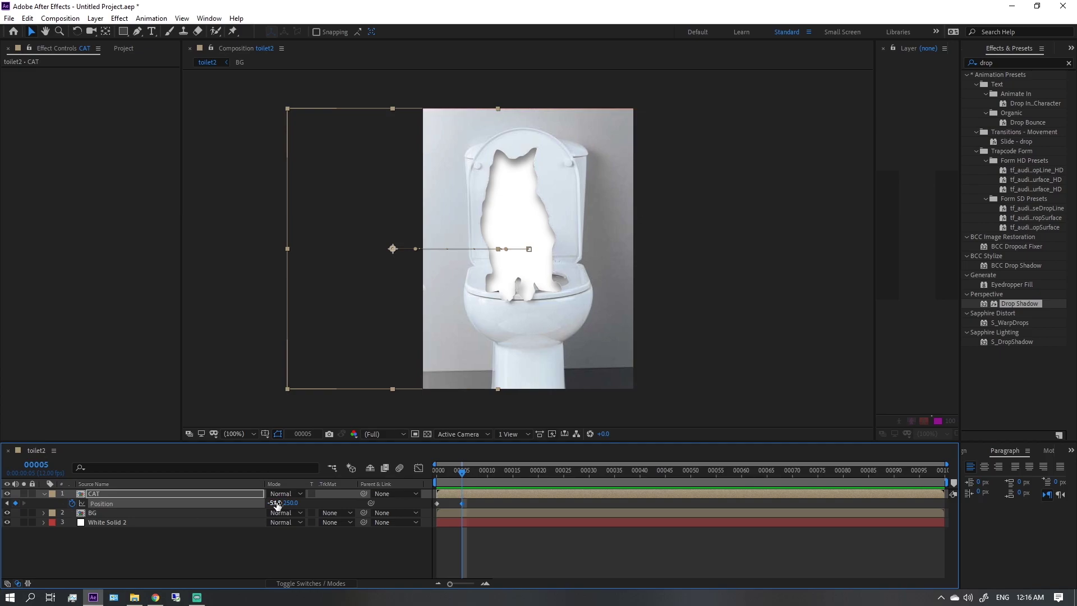
key("ctrl+z")
Step: Add a CAT position keyframe beyond the image's right edge at frame 6 and preview the motion
left_click_drag(277, 503, 547, 485)
key("Page_Down")
key("Home")
key("space")
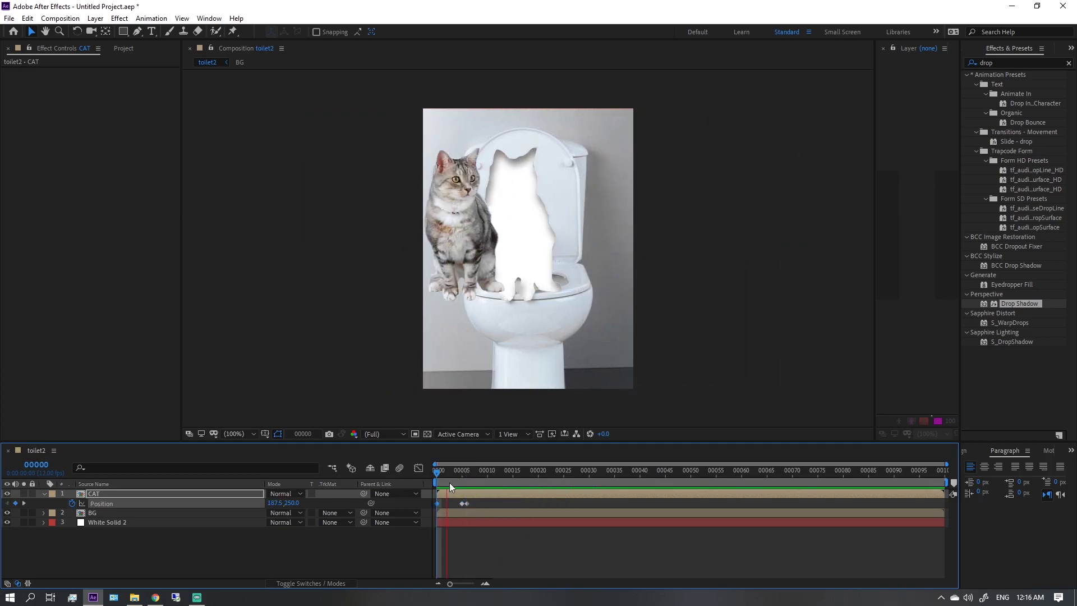
key("space")
Step: Add and retime further CAT position keyframes up to frame 33, sending the cat off alternate sides of the image
left_click_drag(274, 503, 295, 498)
left_click_drag(512, 503, 493, 503)
mouse_move(492, 471)
left_mouse_down()
mouse_move(466, 469)
mouse_move(503, 472)
left_mouse_up()
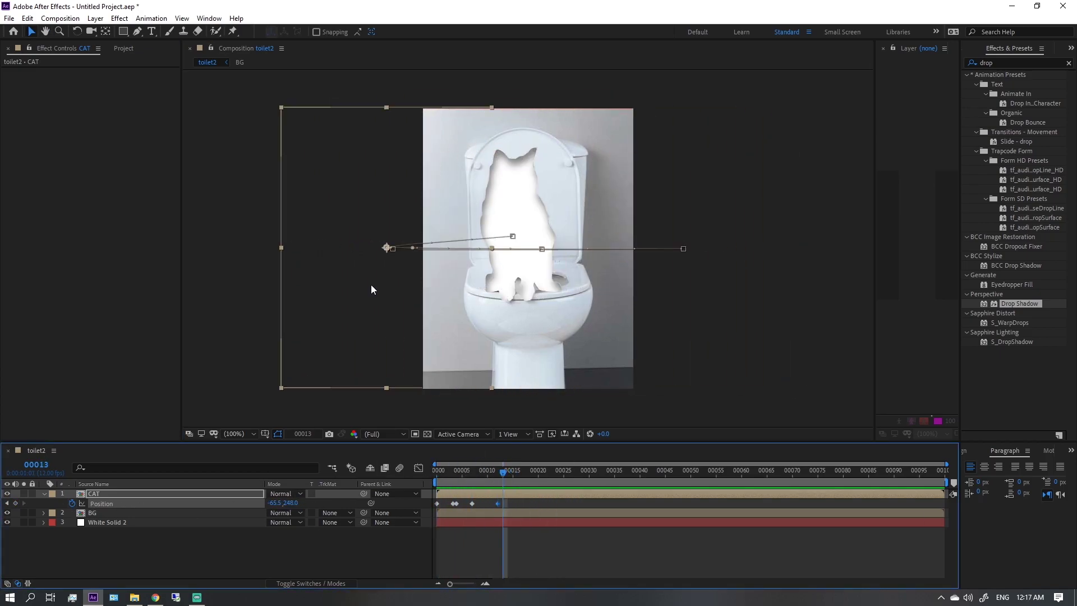
left_click_drag(371, 290, 675, 285)
left_click_drag(503, 473, 518, 503)
left_click_drag(548, 473, 580, 472)
left_click_drag(468, 267, 688, 256)
mouse_move(611, 472)
left_mouse_down()
mouse_move(577, 480)
mouse_move(604, 473)
left_mouse_up()
left_click_drag(561, 255, 273, 267)
Step: Fit the CAT layer to the composition at frame 33
right_click(236, 494)
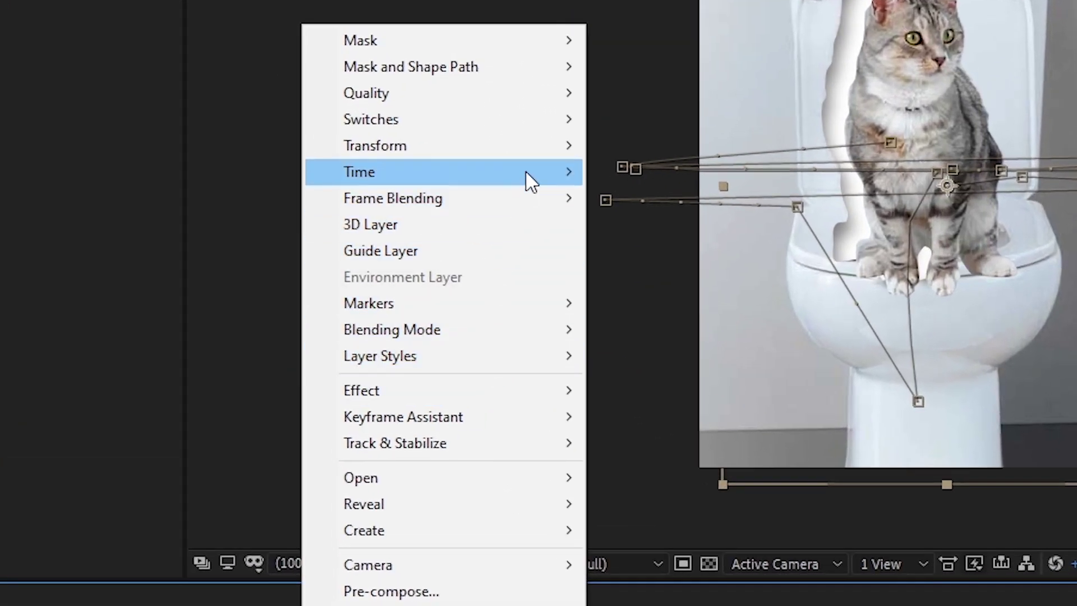
mouse_move(538, 159)
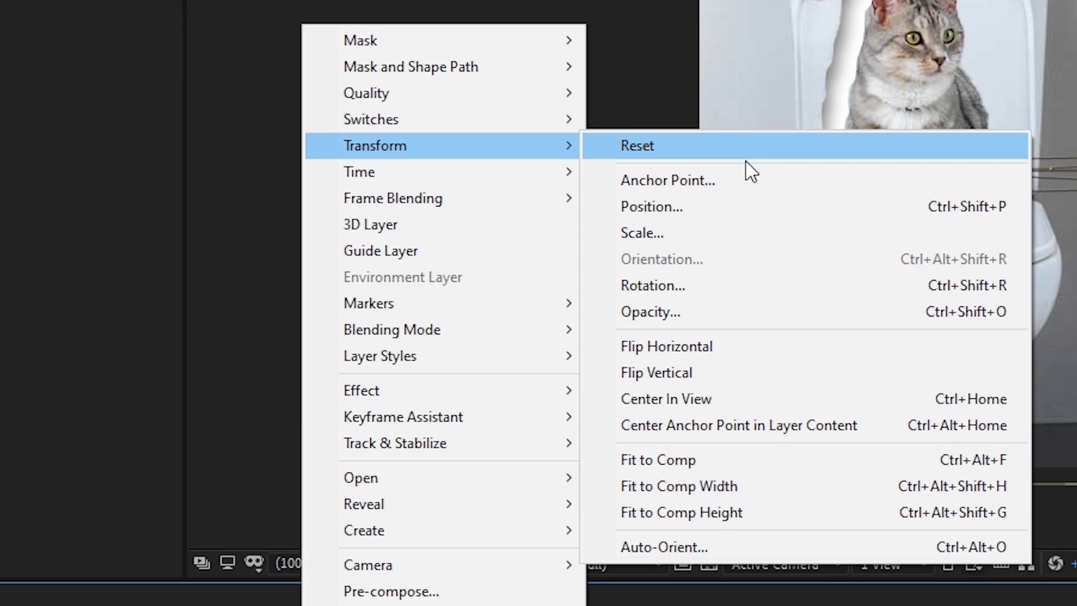
left_click(901, 461)
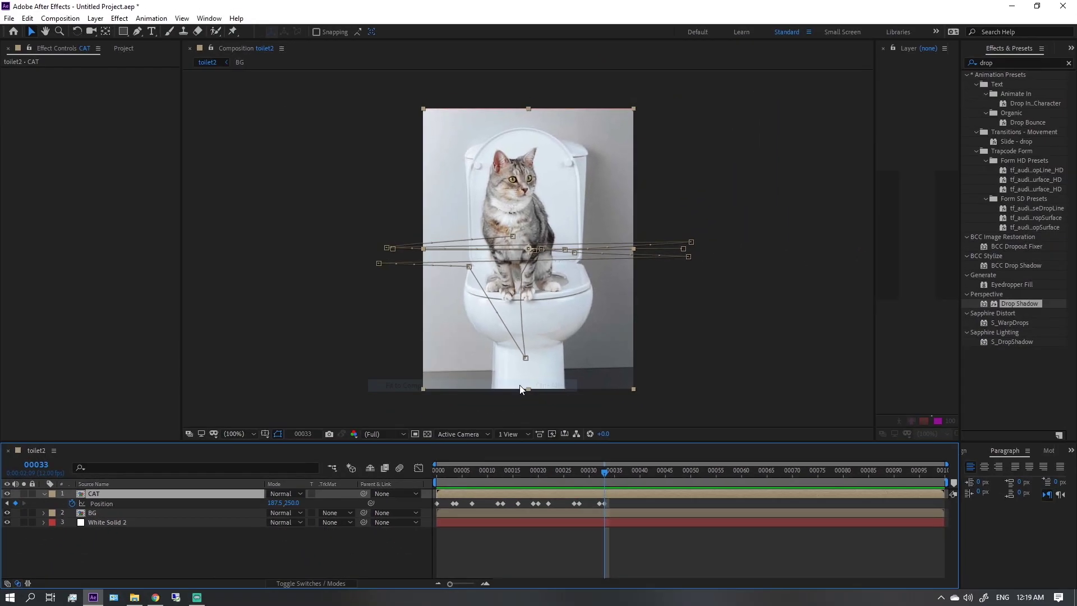
Step: Move the final CAT position keyframe, at -54.5, 259.0, to frame 37 and preview the animation
left_click_drag(598, 476, 588, 479)
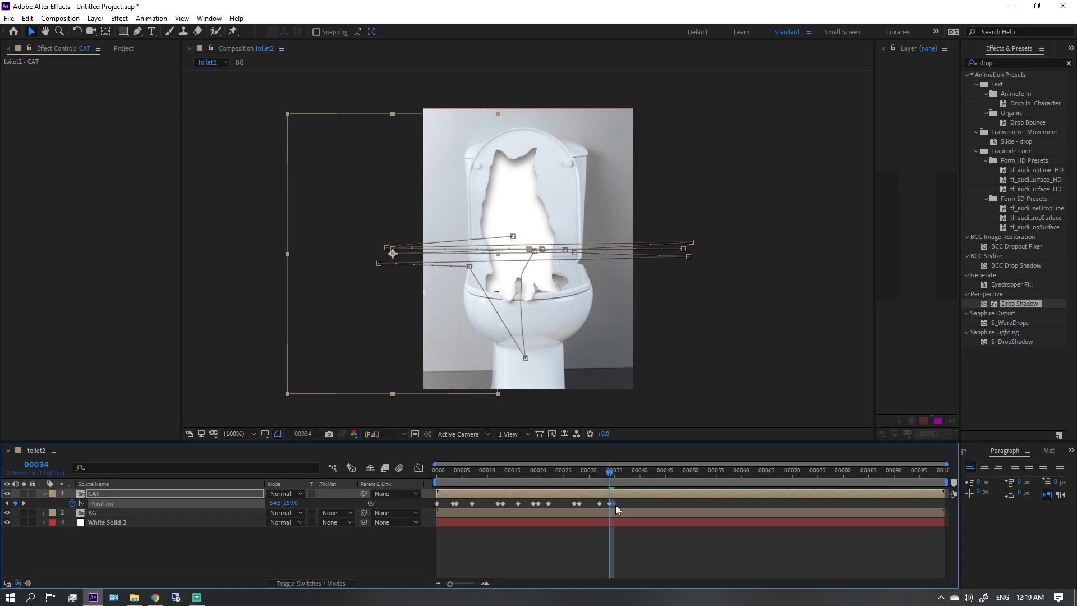
left_click_drag(614, 503, 634, 503)
key("space")
left_click_drag(609, 503, 624, 503)
key("space")
key("space")
left_click(621, 480)
key("space")
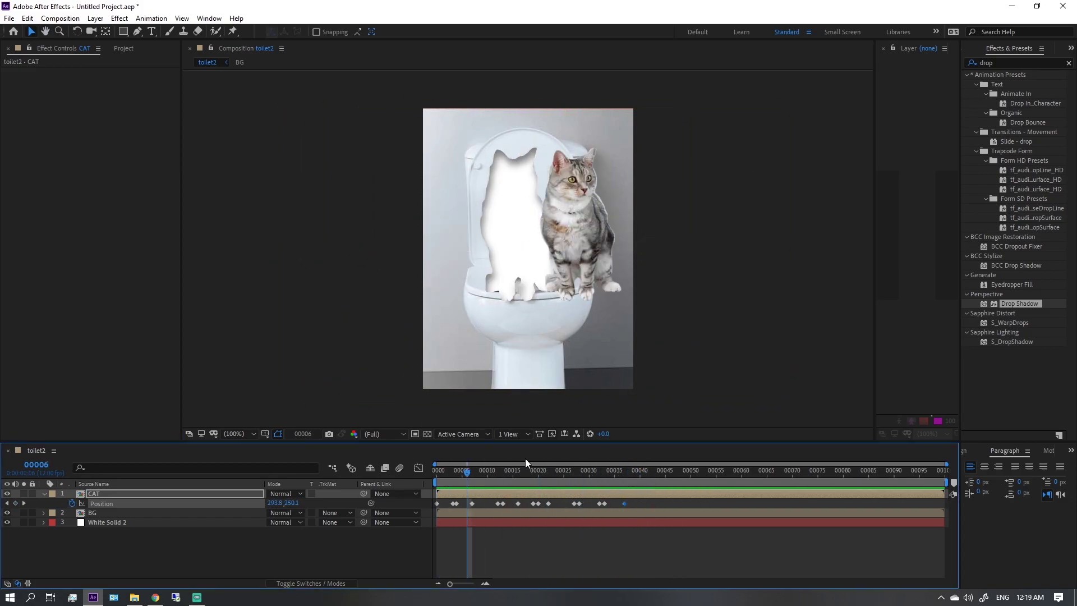
Step: End the work area at frame 37, trim the composition to it and scrub through the result
left_click_drag(437, 475, 625, 482)
left_click_drag(945, 483, 627, 501)
right_click(608, 482)
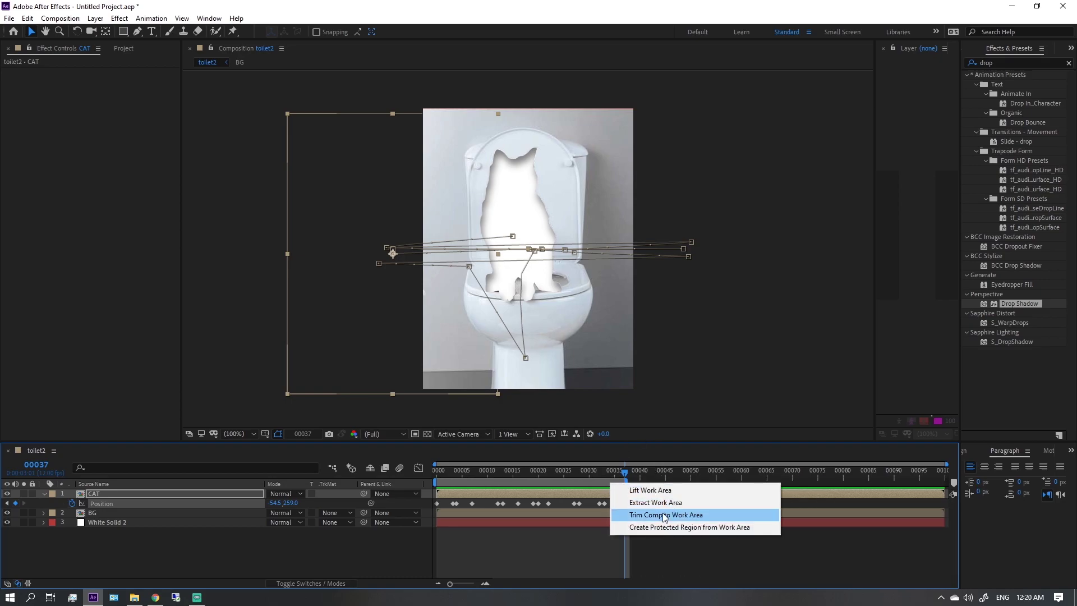
left_click(739, 517)
left_click_drag(483, 478, 903, 470)
left_click_drag(475, 480, 429, 481)
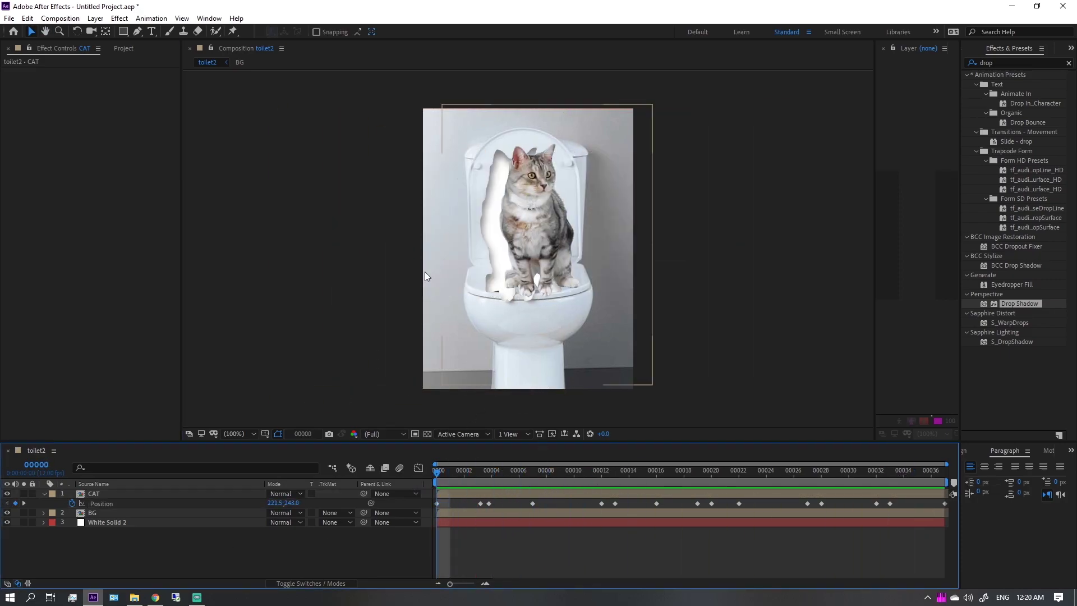
Step: Add the toilet2 composition to the Adobe Media Encoder queue and review the available output formats
left_click(9, 19)
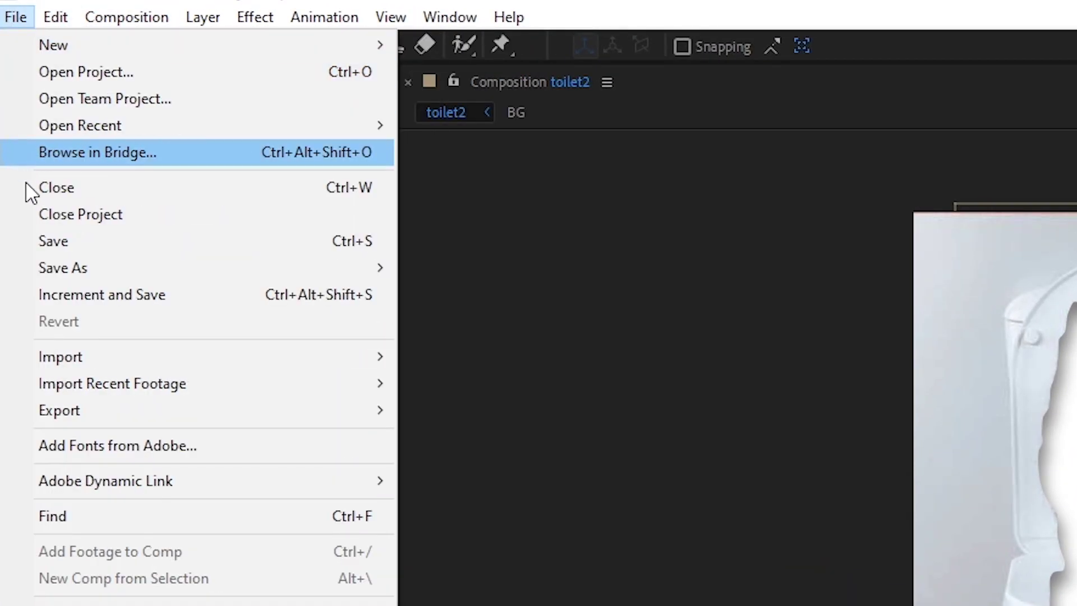
mouse_move(385, 415)
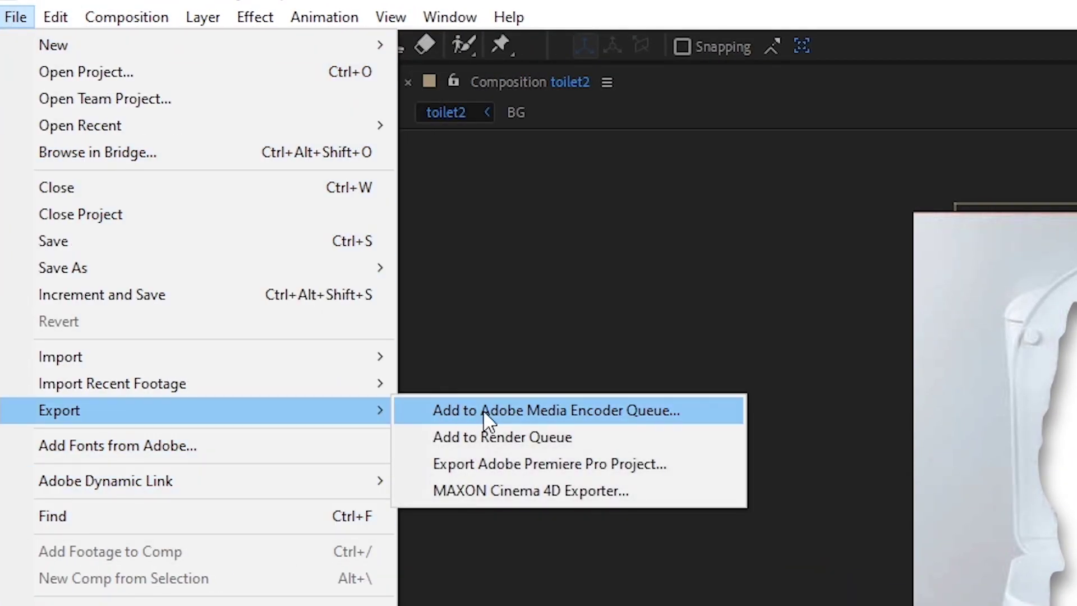
left_click(708, 410)
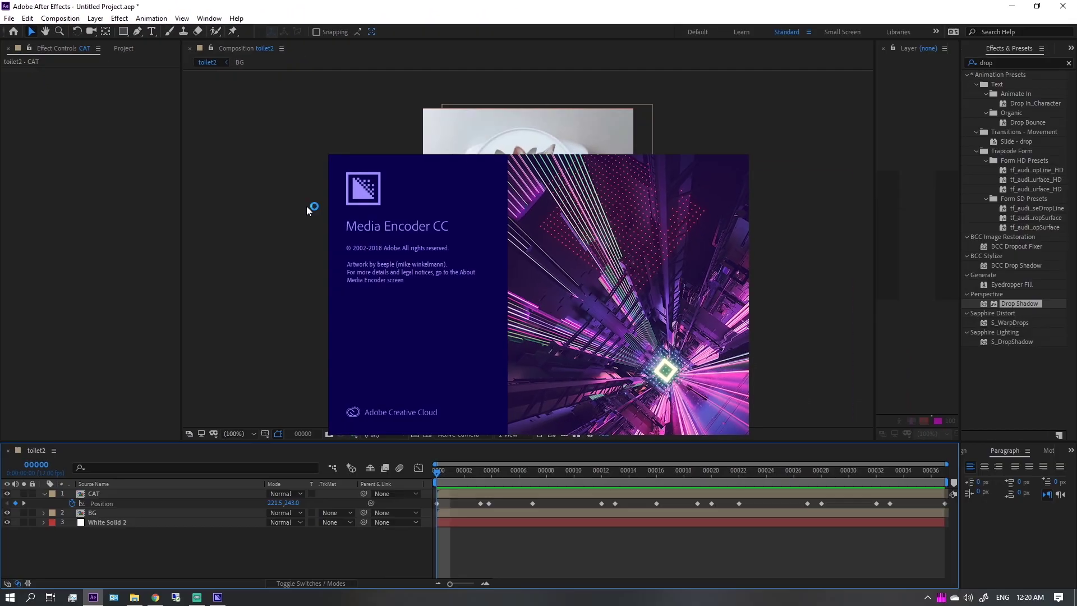
left_click(336, 225)
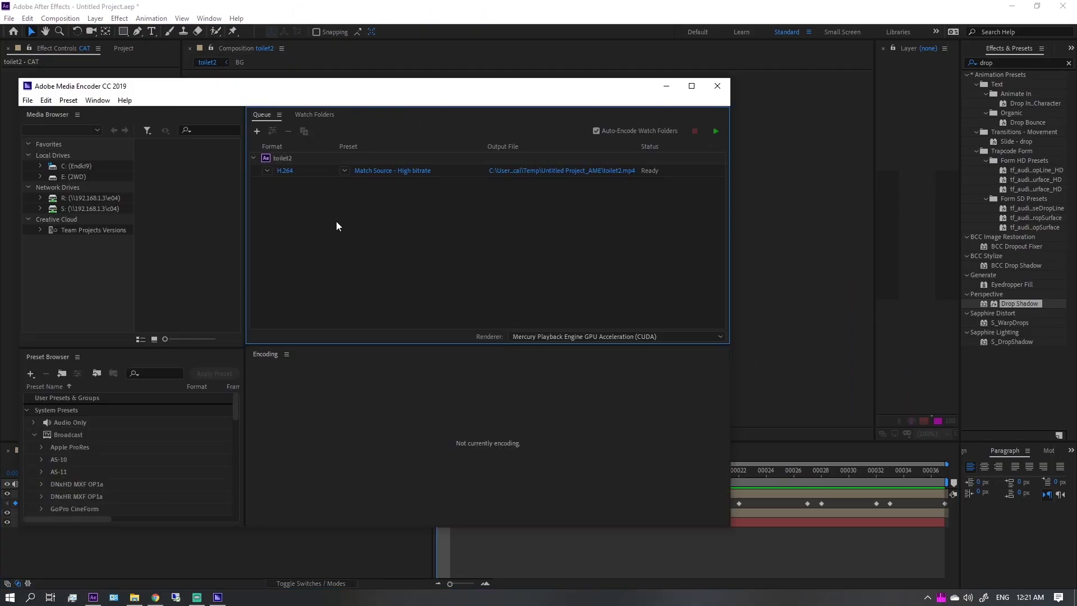
left_click(269, 171)
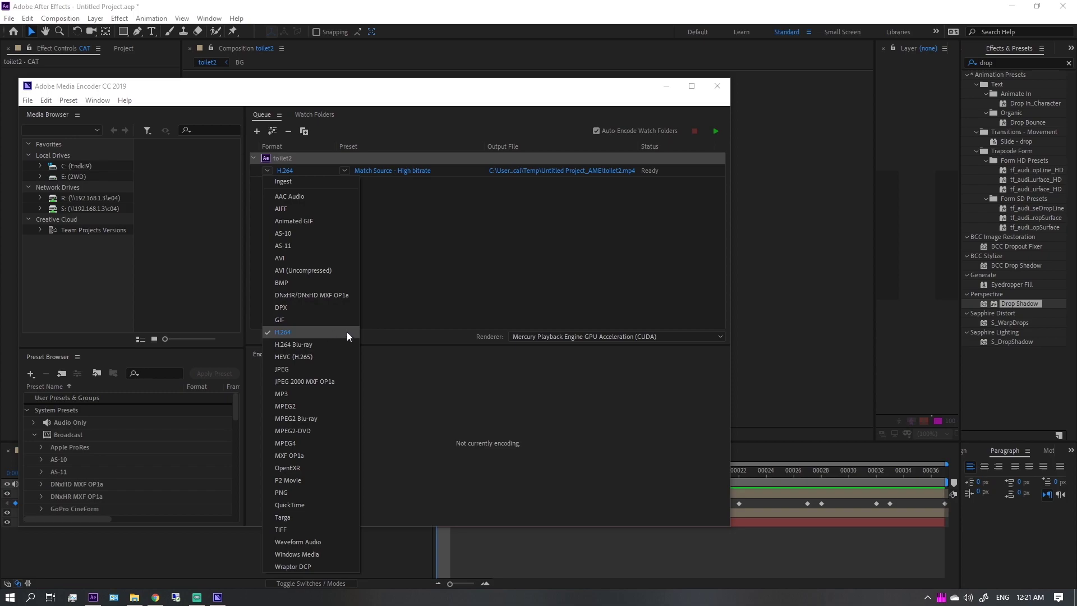
left_click(484, 255)
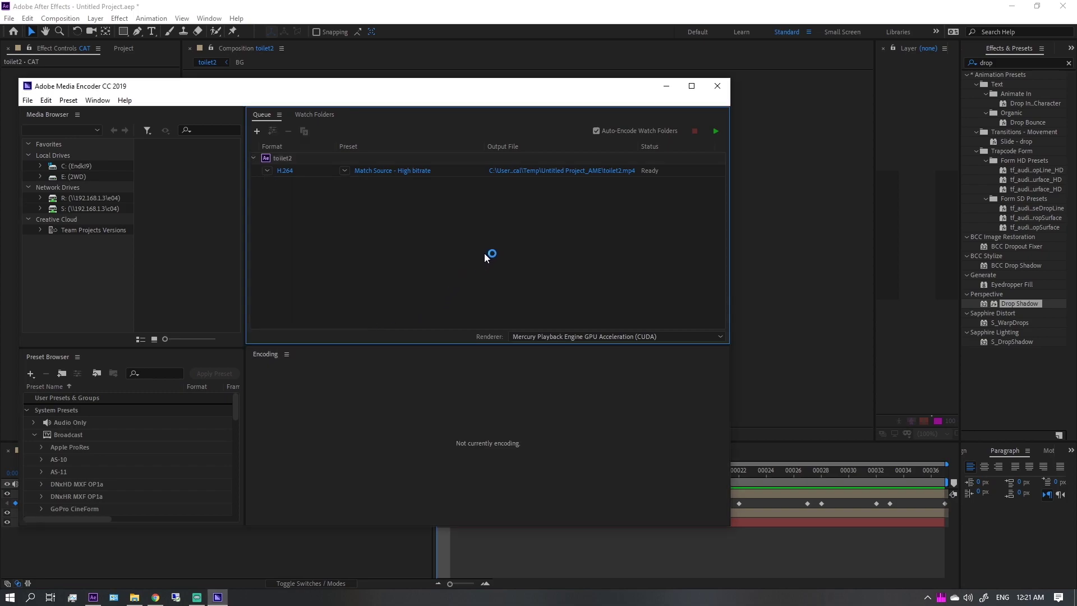
Step: Set the toilet2 output file to toilet2.mp4 in the Desktop\GifForFacebook folder and start encoding the queue
left_click(547, 172)
left_click(134, 596)
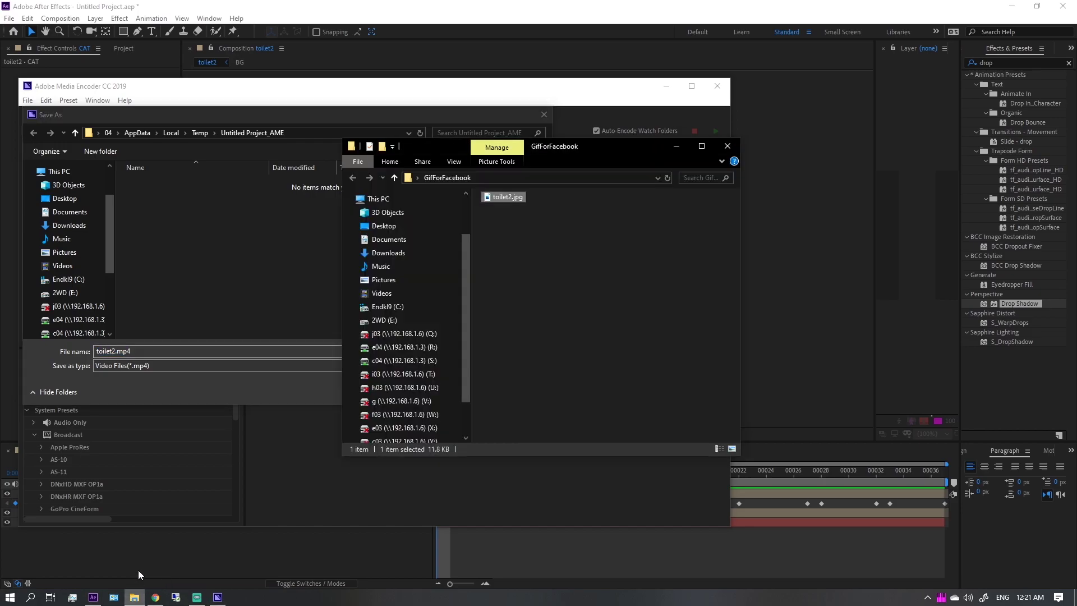
left_click(324, 135)
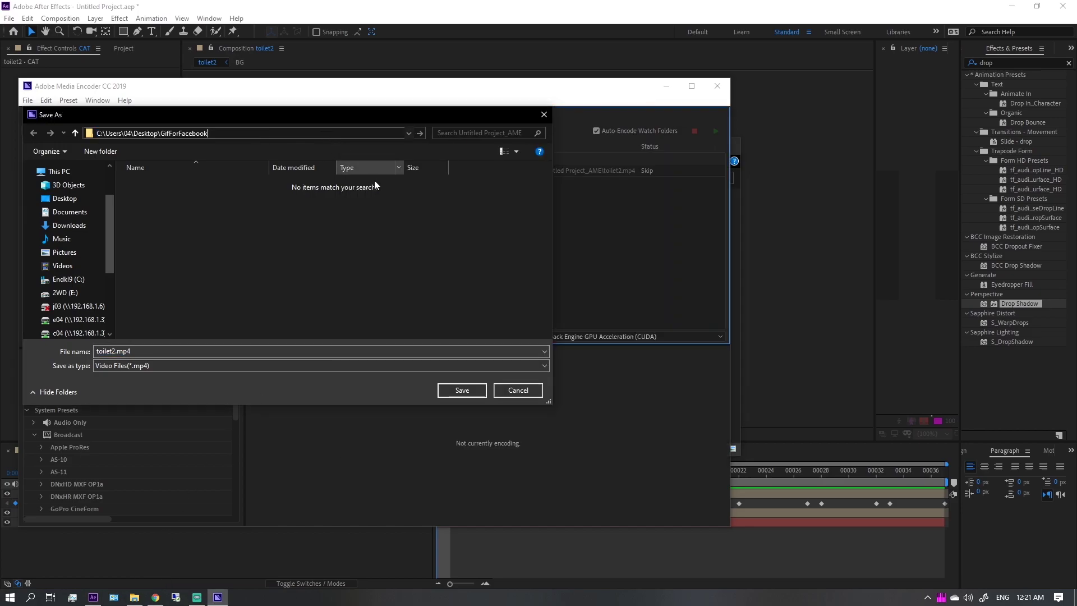
key("Return")
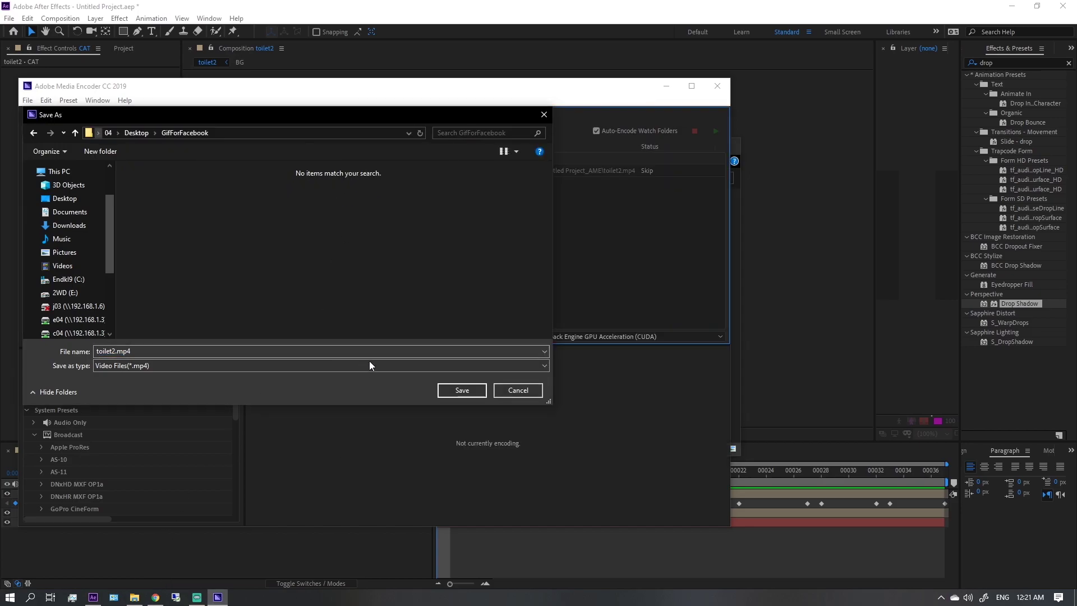
left_click(462, 390)
left_click(715, 131)
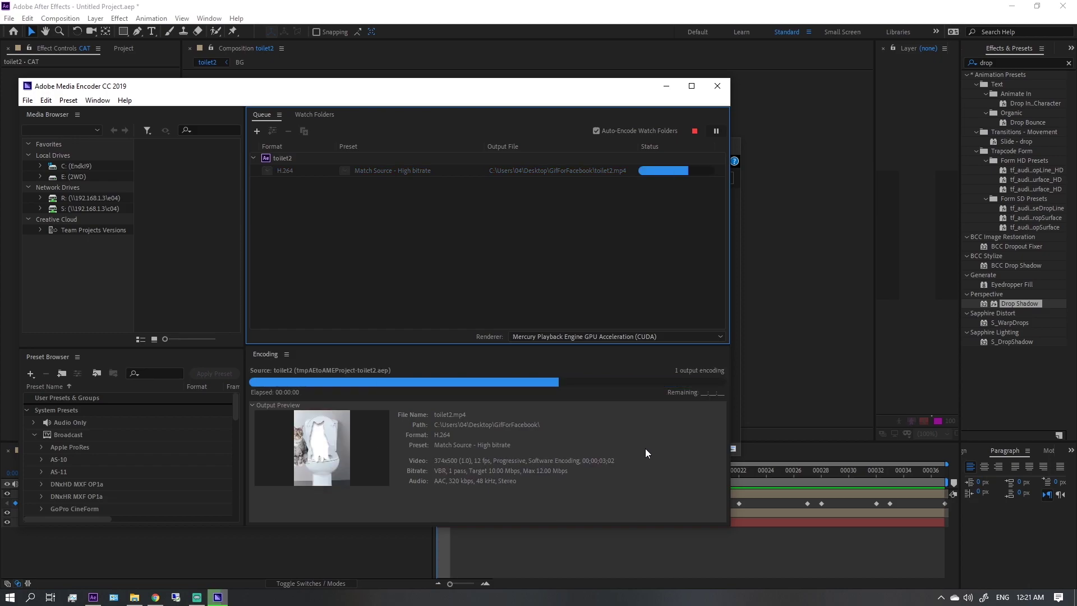
Step: Open the rendered toilet2.mp4 from the GifForFacebook folder to check the video
left_click(335, 557)
left_click(134, 597)
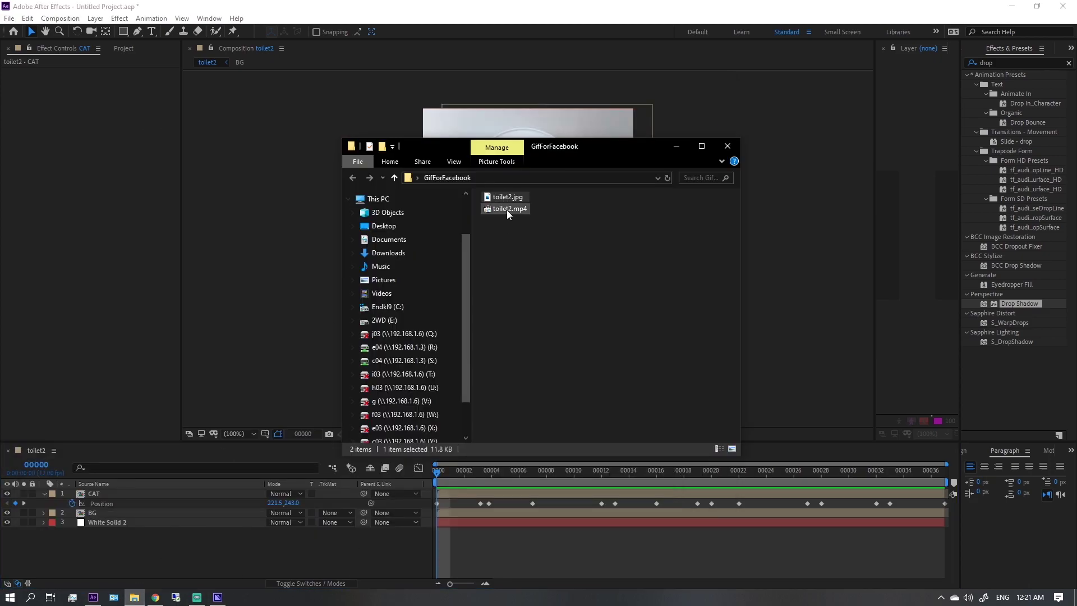
double_click(507, 210)
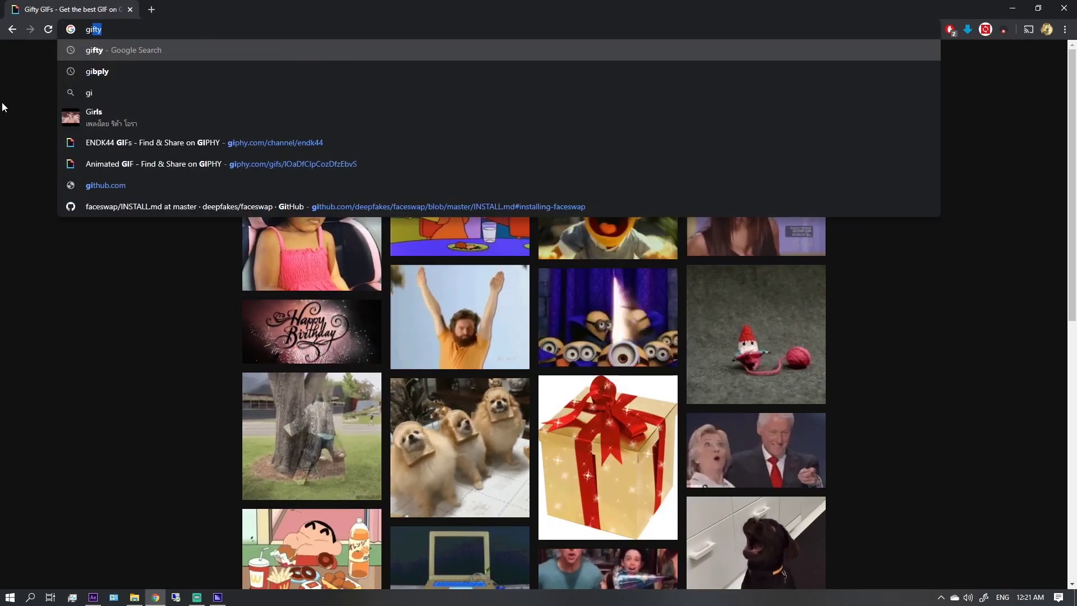
Step: Switch to Chrome and open the account's own GIPHY channel page
key("BackSpace")
key("BackSpace")
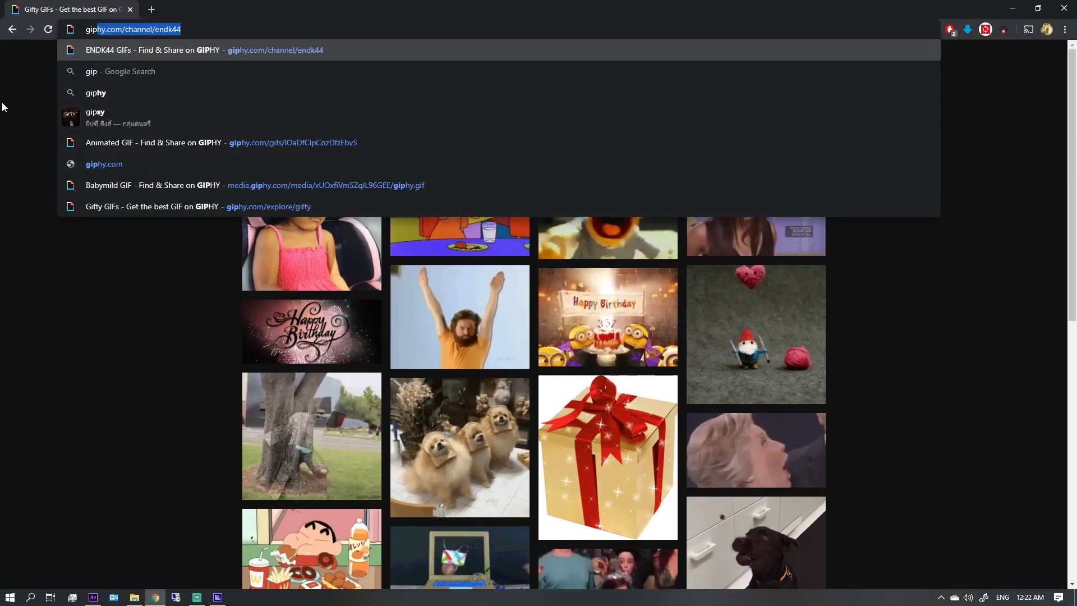
type("phf")
key("BackSpace")
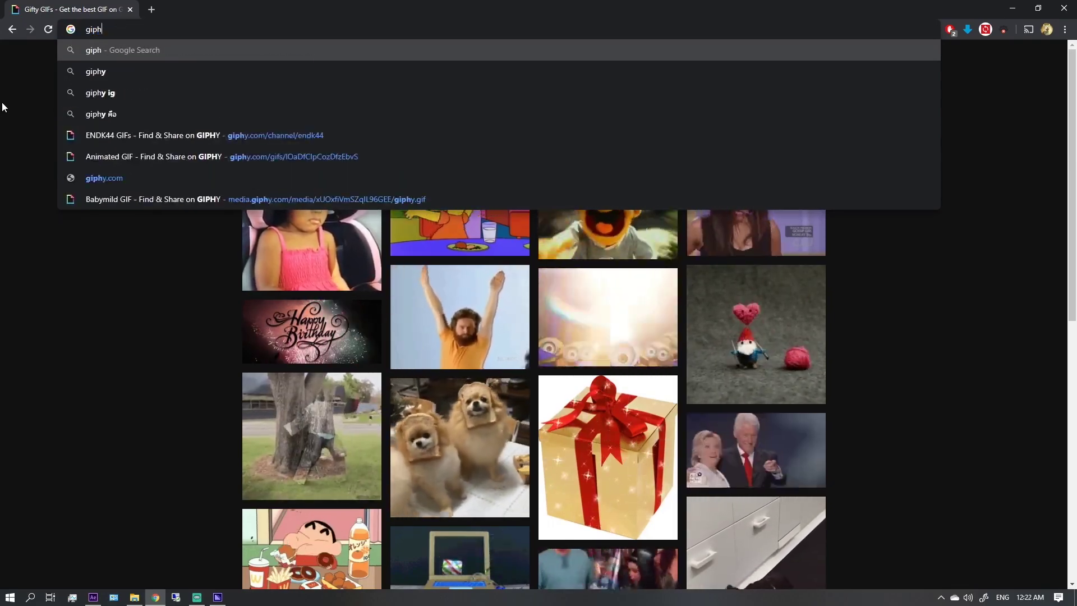
key("Down")
key("Down")
key("Down")
key("Down")
key("Return")
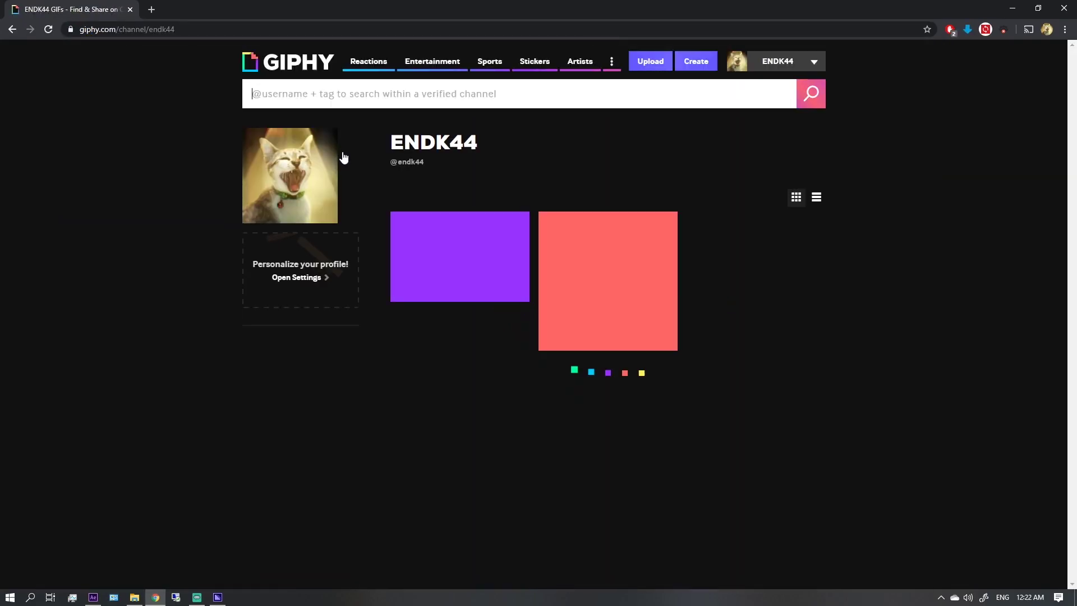
Step: Start a new GIF in the GIPHY GIF Maker from the video toilet2.mp4 in Desktop\GifForFacebook
left_click(704, 68)
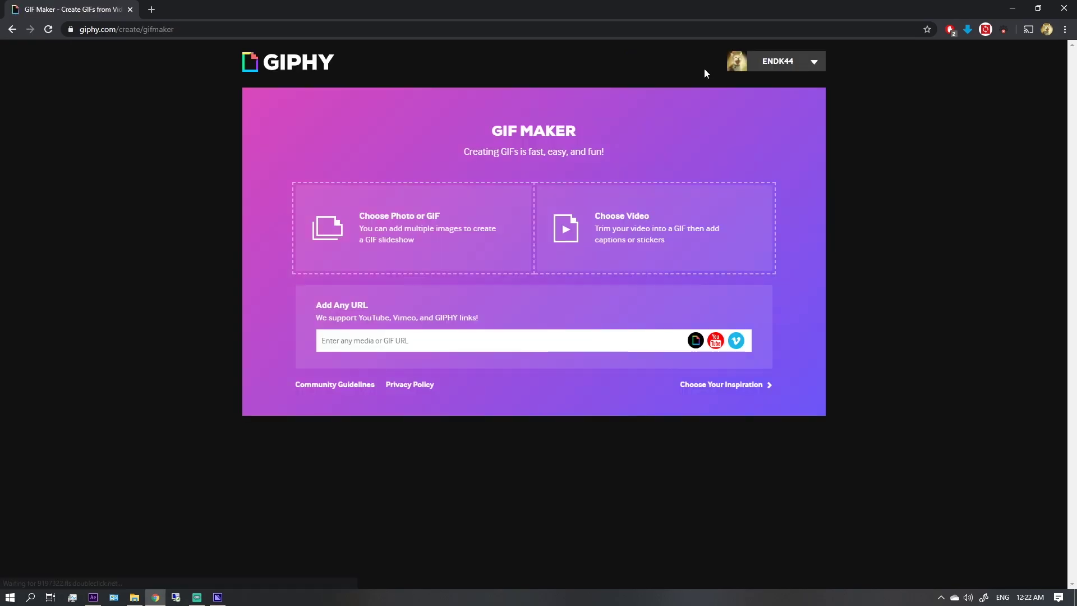
left_click(660, 225)
left_click(134, 597)
left_click(229, 27)
type("C:\\Users\\04\\Desktop\\GifForFacebook")
key("Return")
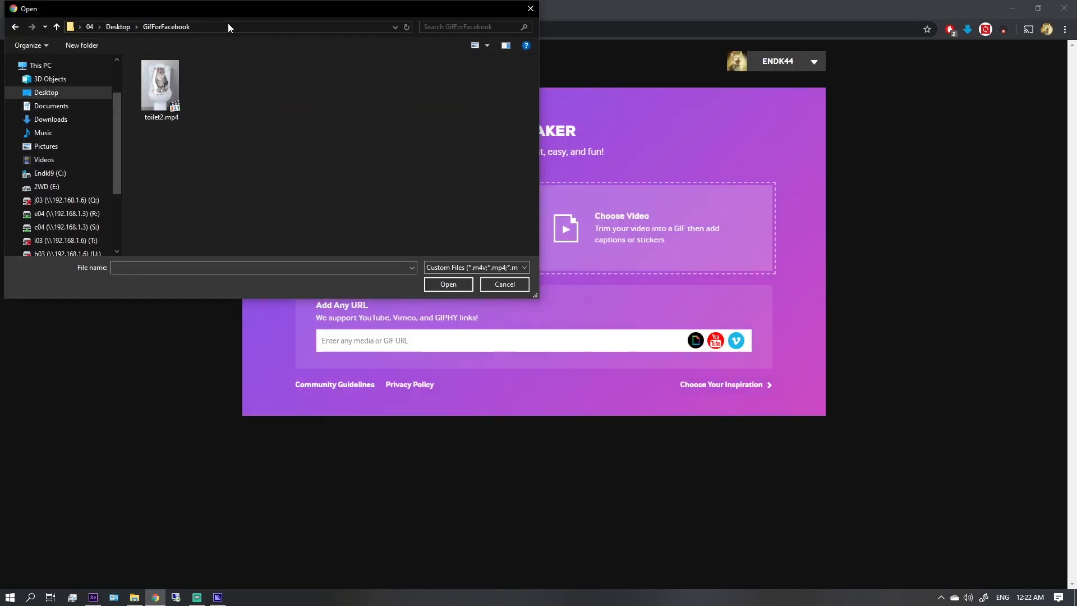
double_click(164, 102)
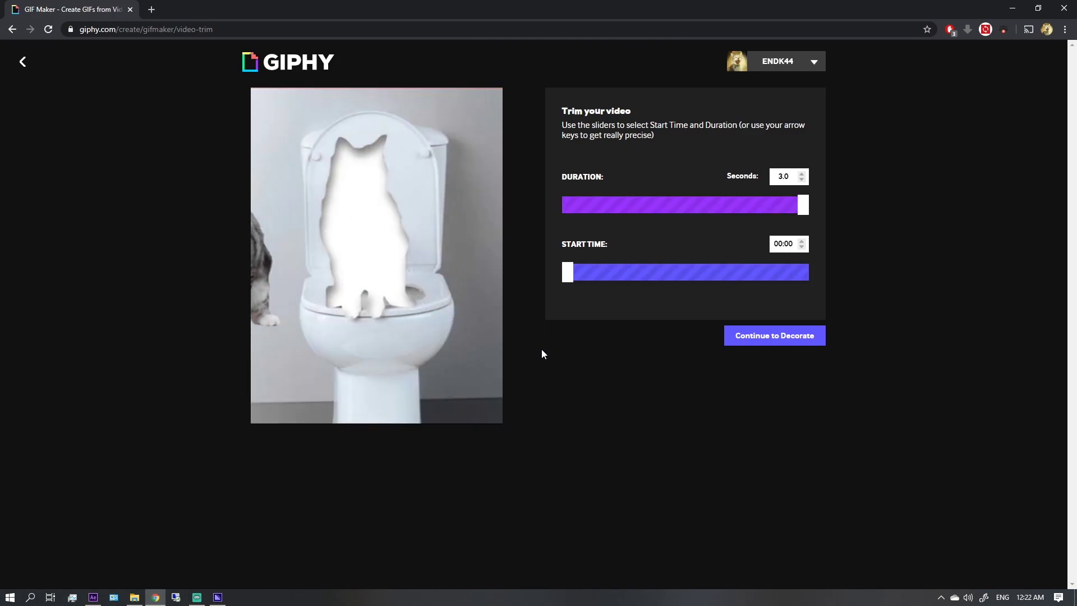
Step: Upload the full-length video to GIPHY as a public GIF without decorations and show its media links
left_click(786, 340)
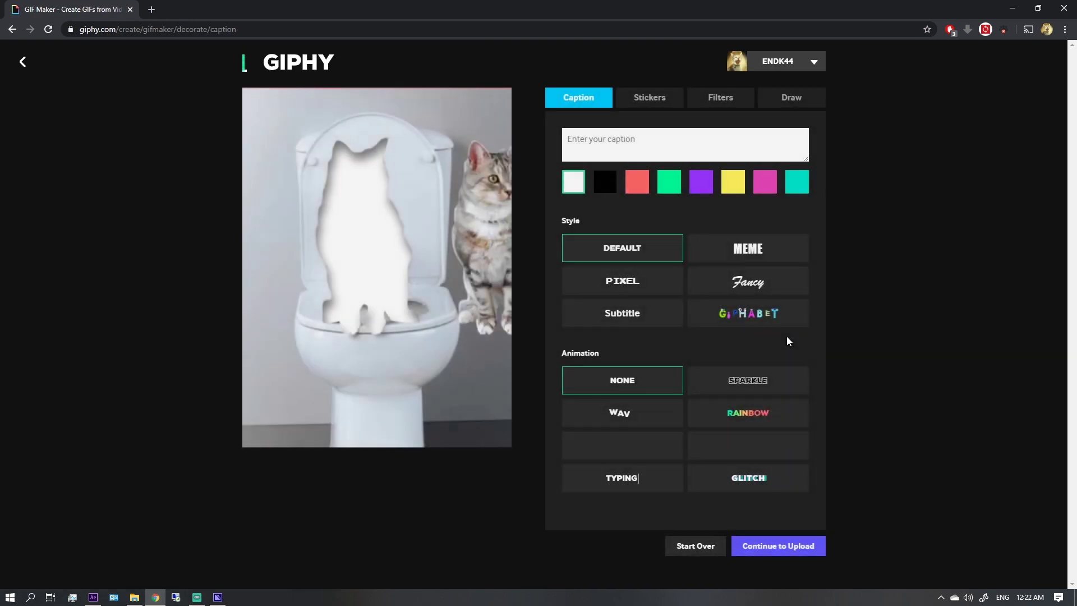
left_click(808, 546)
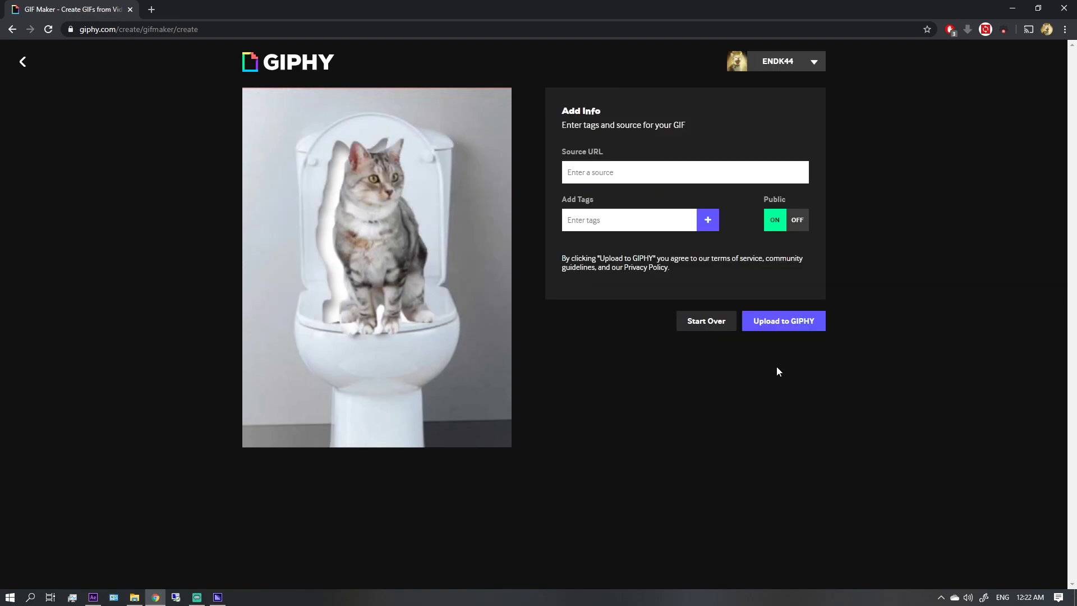
left_click(791, 330)
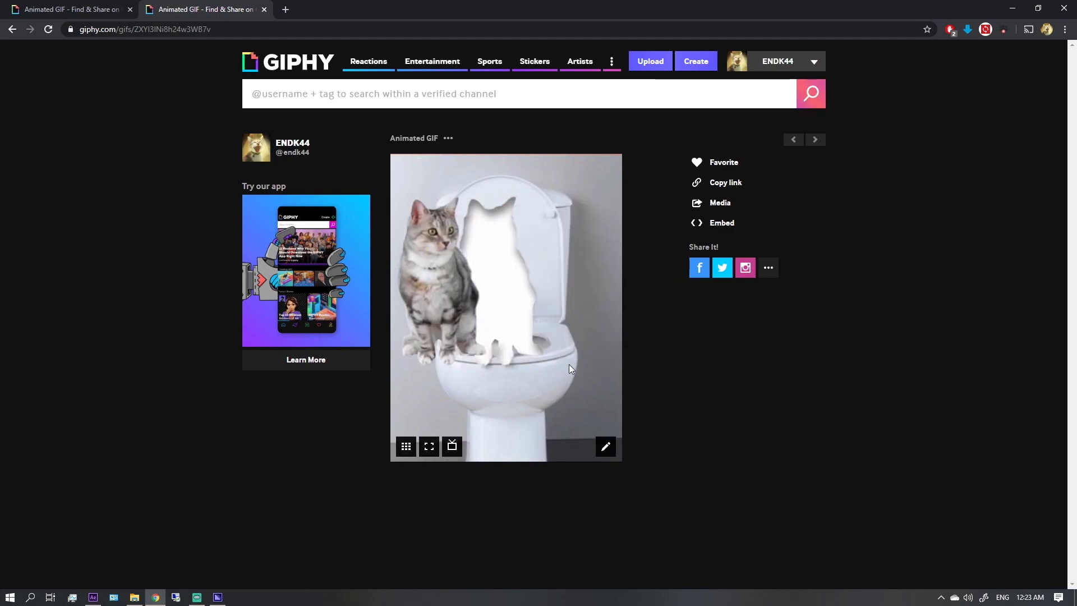
left_click(727, 206)
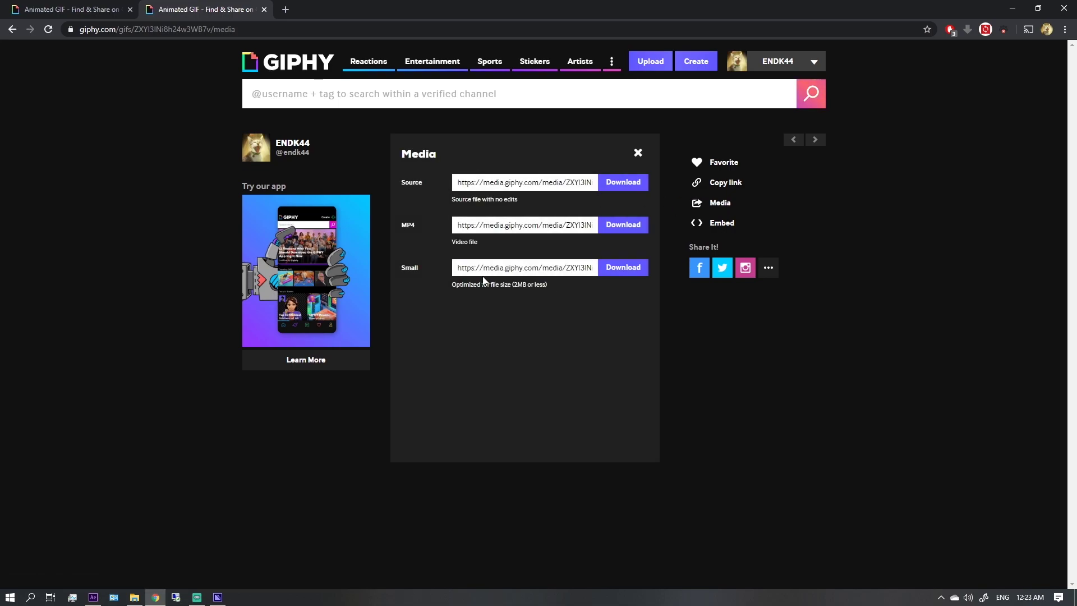